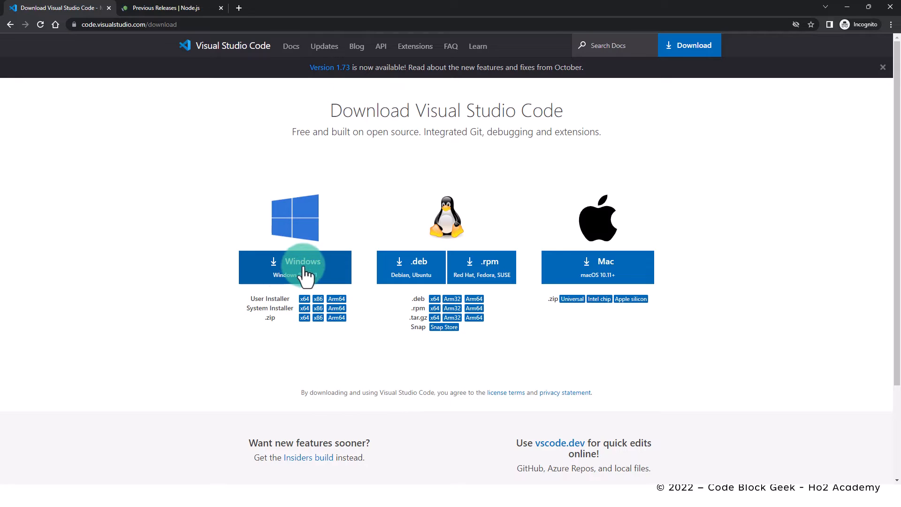
- Download the Visual Studio Code installer for Windows
{"action": "left_click", "coordinate": [308, 271]}
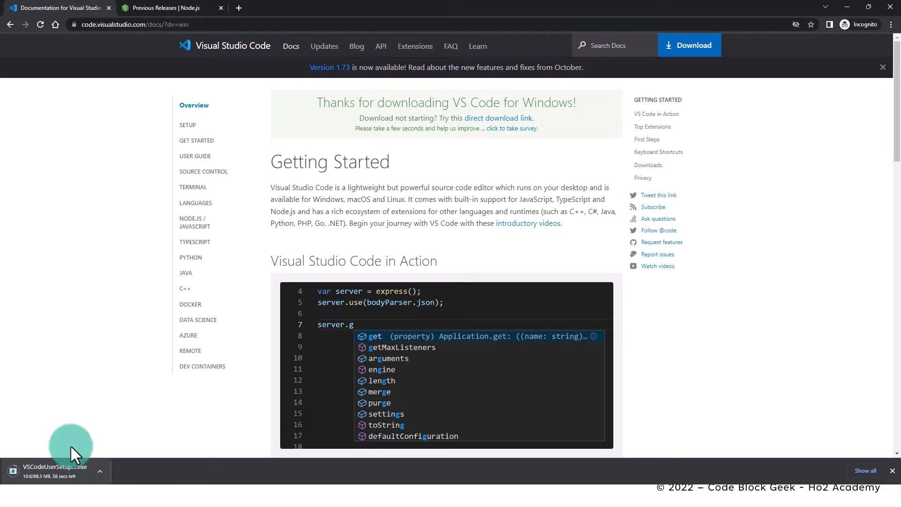
- Find Node.js 16.13.0 in the Node.js previous releases list and open its downloads page
{"action": "left_click", "coordinate": [161, 8]}
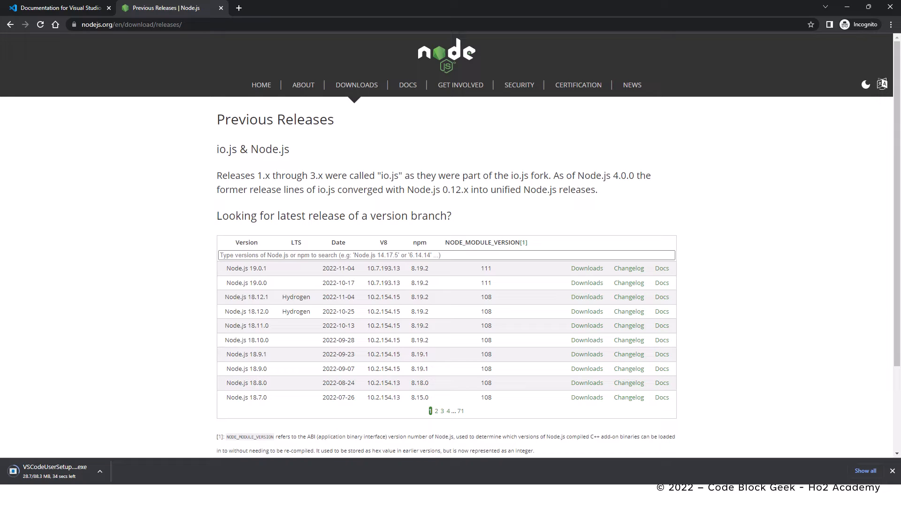
{"action": "left_click", "coordinate": [442, 411]}
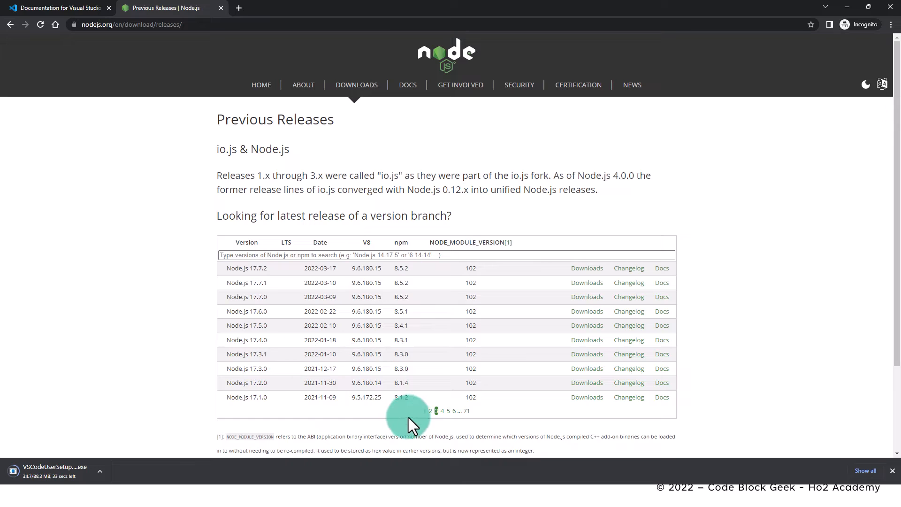
{"action": "left_click", "coordinate": [425, 411]}
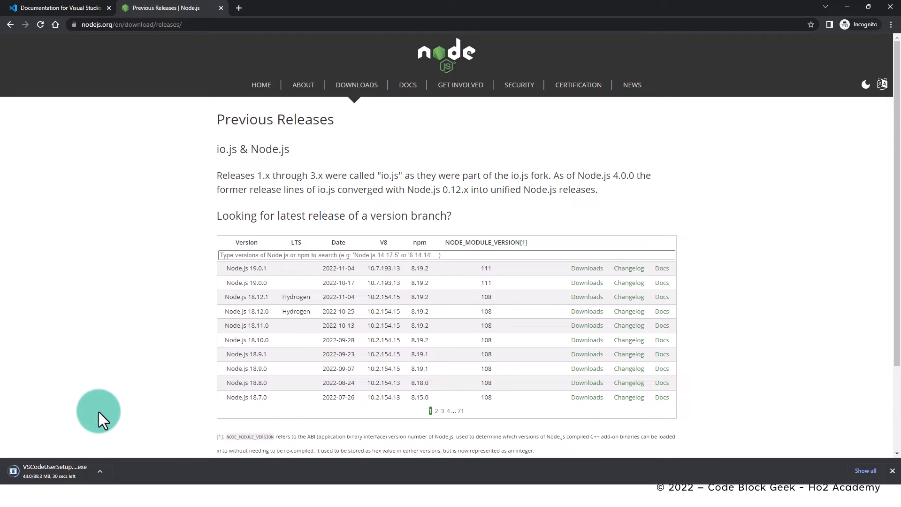
{"action": "left_click", "coordinate": [442, 411]}
{"action": "left_click", "coordinate": [440, 411]}
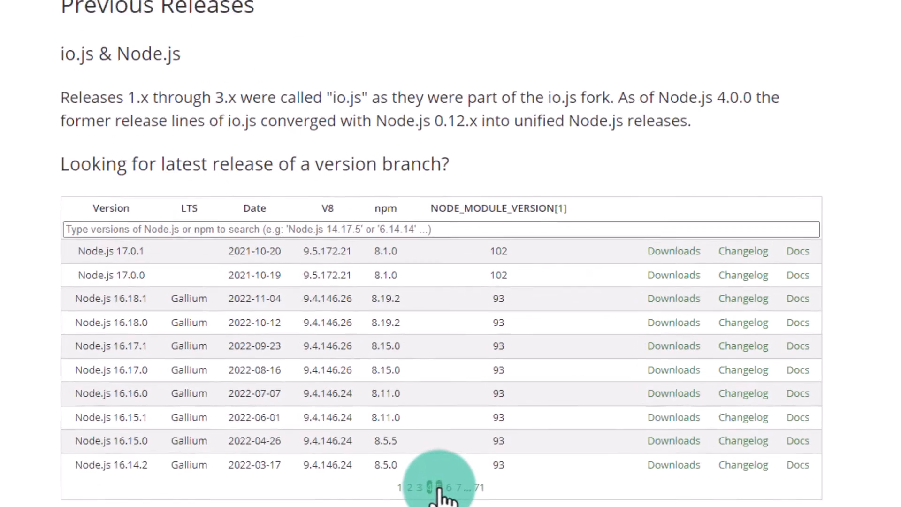
{"action": "left_click", "coordinate": [445, 411]}
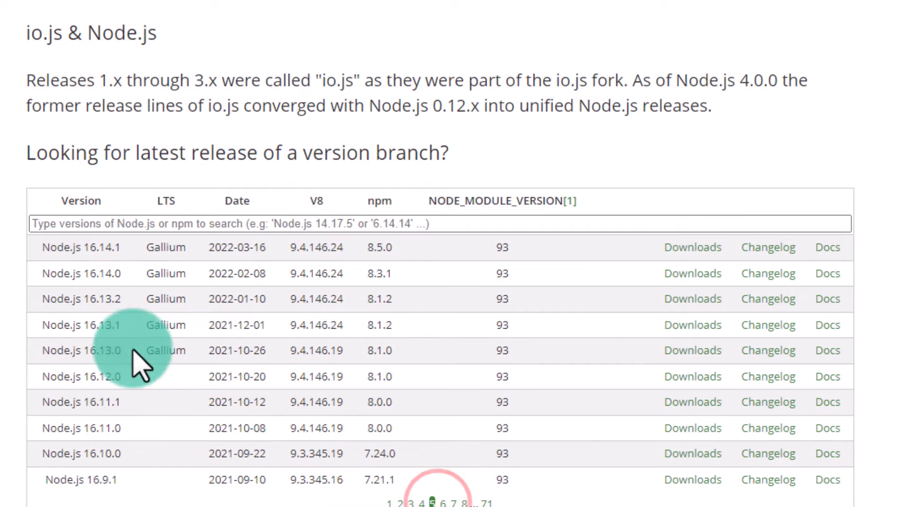
{"action": "left_click_drag", "start_coordinate": [84, 350], "coordinate": [184, 356]}
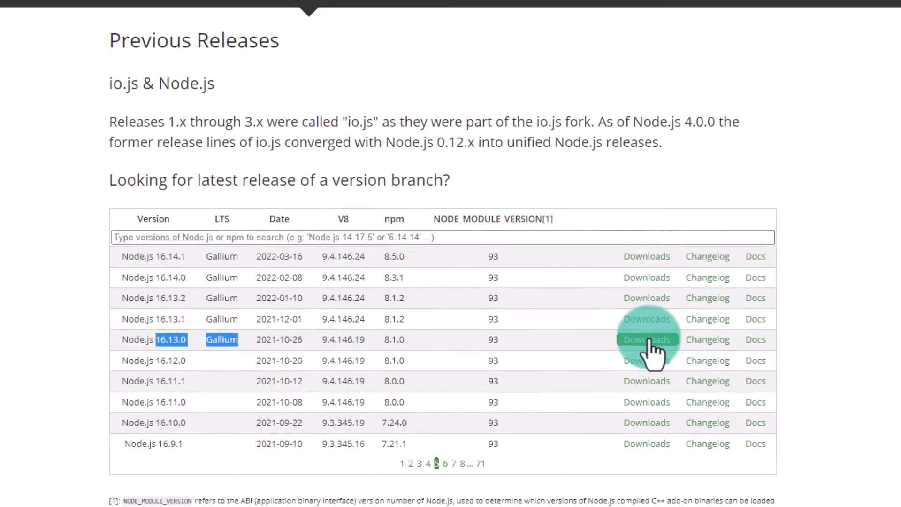
{"action": "left_click", "coordinate": [692, 350]}
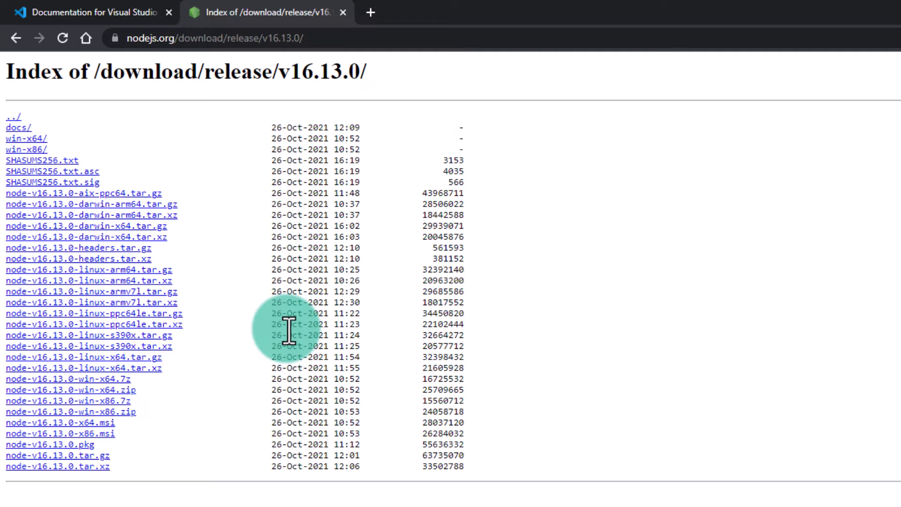
- Launch the downloaded Visual Studio Code installer, accept the license agreement and keep the default destination and Start Menu folders
{"action": "left_click", "coordinate": [167, 471]}
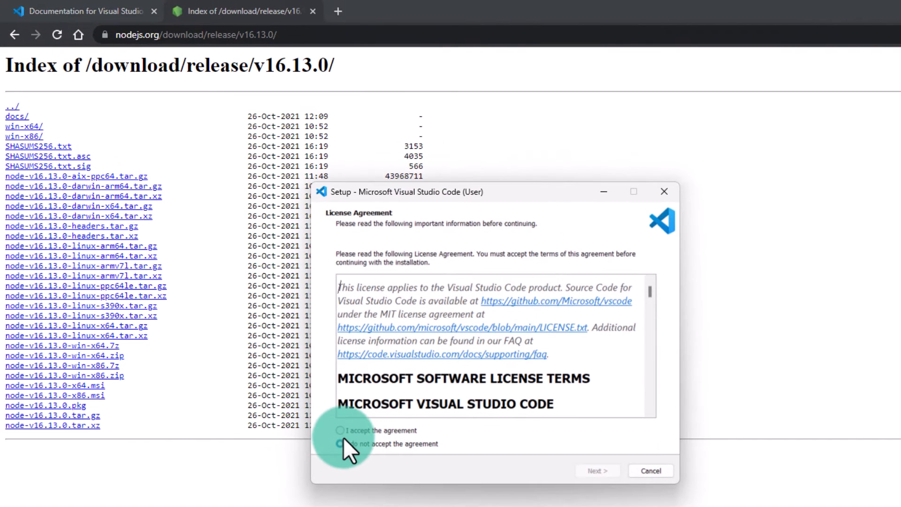
{"action": "left_click", "coordinate": [340, 432]}
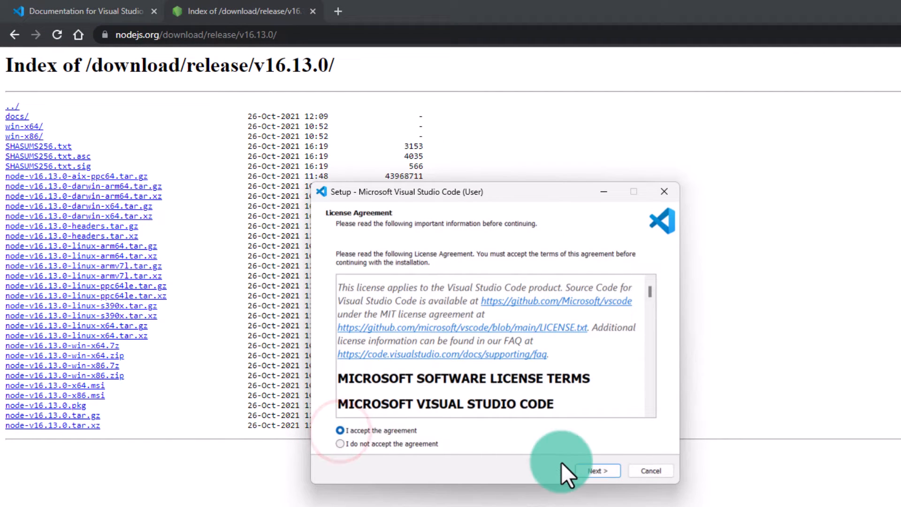
{"action": "left_click", "coordinate": [597, 471]}
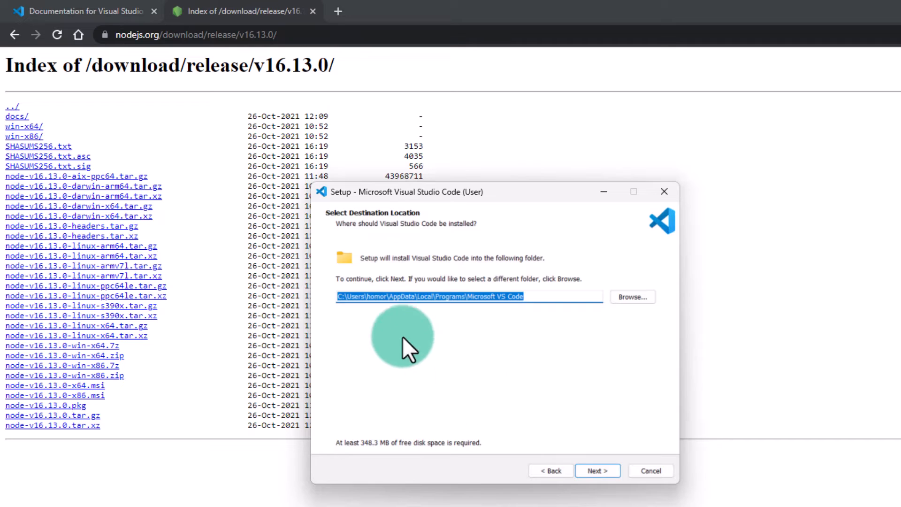
{"action": "left_click", "coordinate": [602, 472]}
{"action": "left_click", "coordinate": [598, 468]}
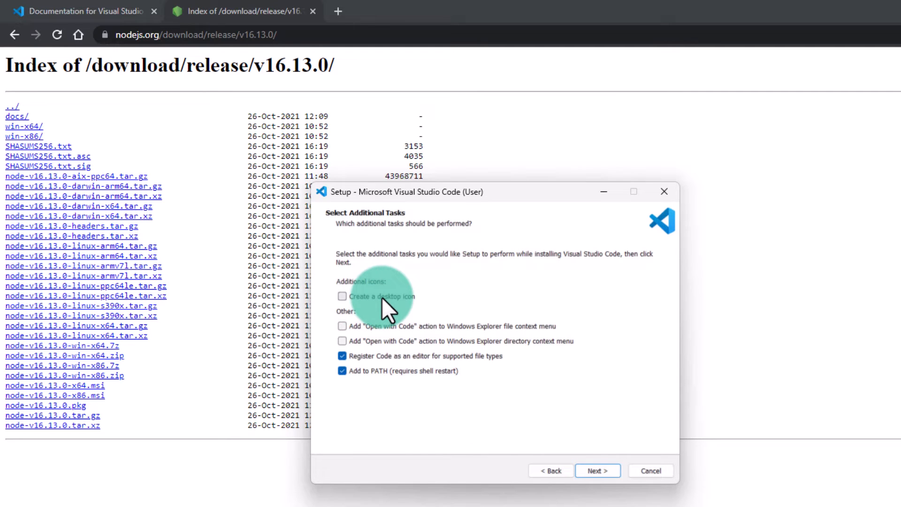
- Install Visual Studio Code with a desktop icon and finish the setup with launching enabled
{"action": "left_click", "coordinate": [341, 297]}
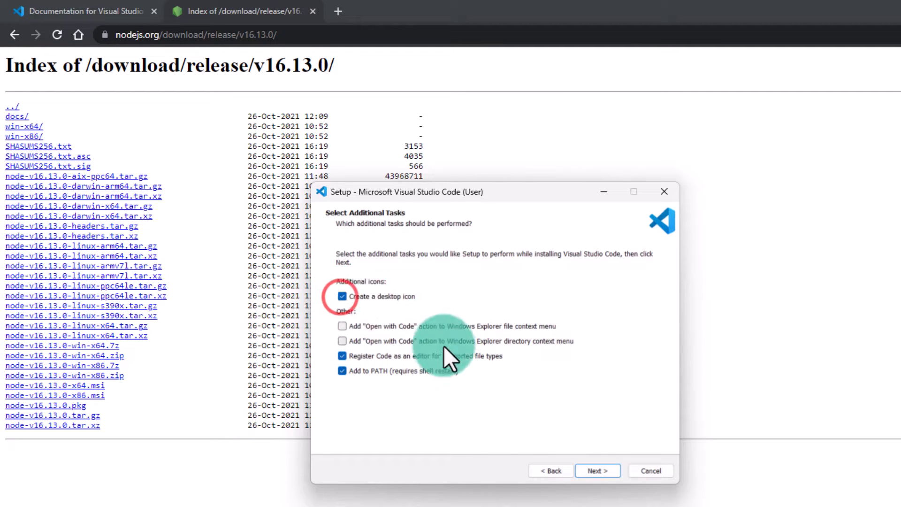
{"action": "left_click", "coordinate": [598, 473]}
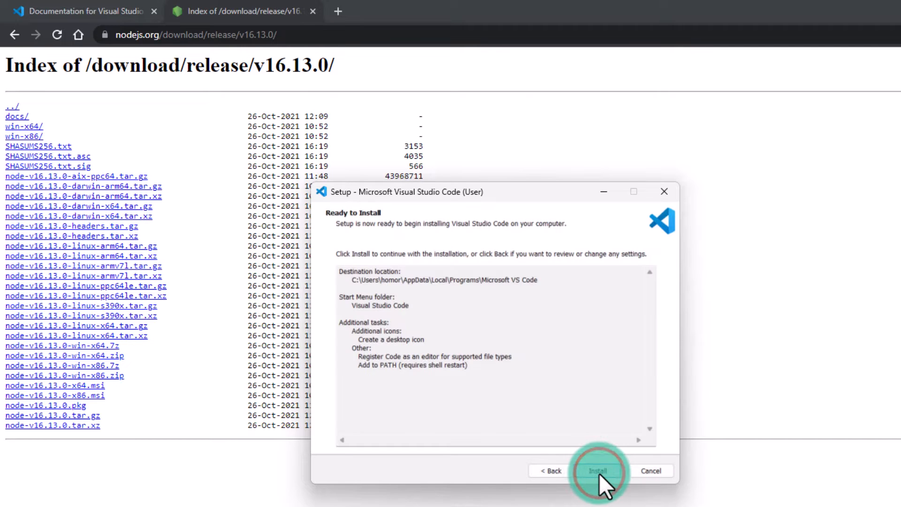
{"action": "left_click", "coordinate": [598, 472]}
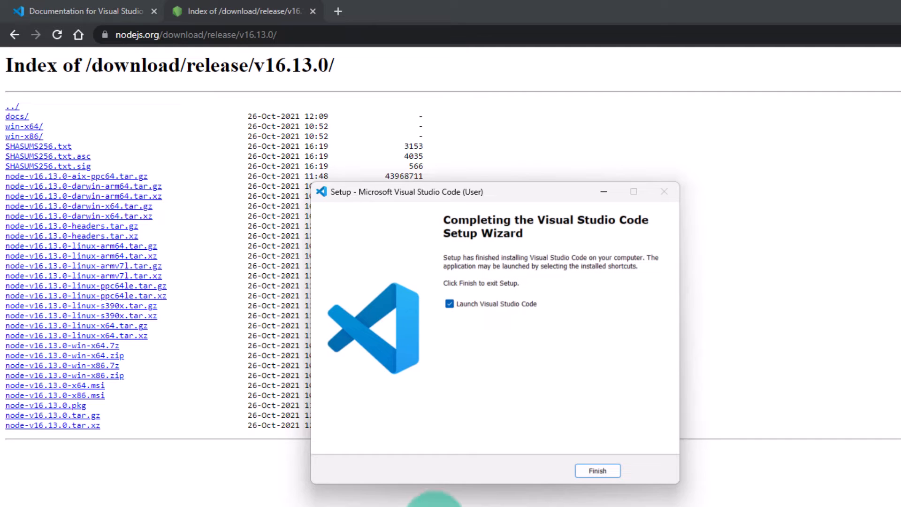
{"action": "left_click", "coordinate": [594, 472]}
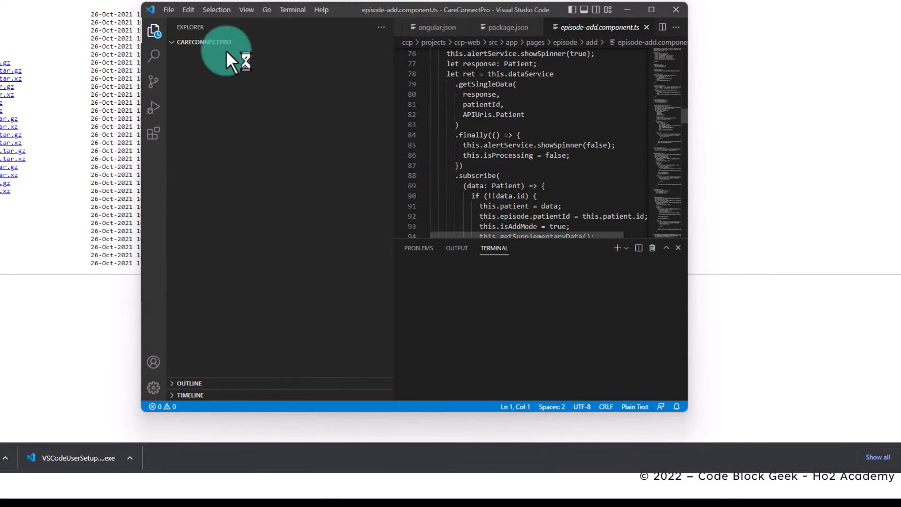
- Close the launched Visual Studio Code windows, including the CareConnectPro project and the Get Started page
{"action": "left_click", "coordinate": [169, 9]}
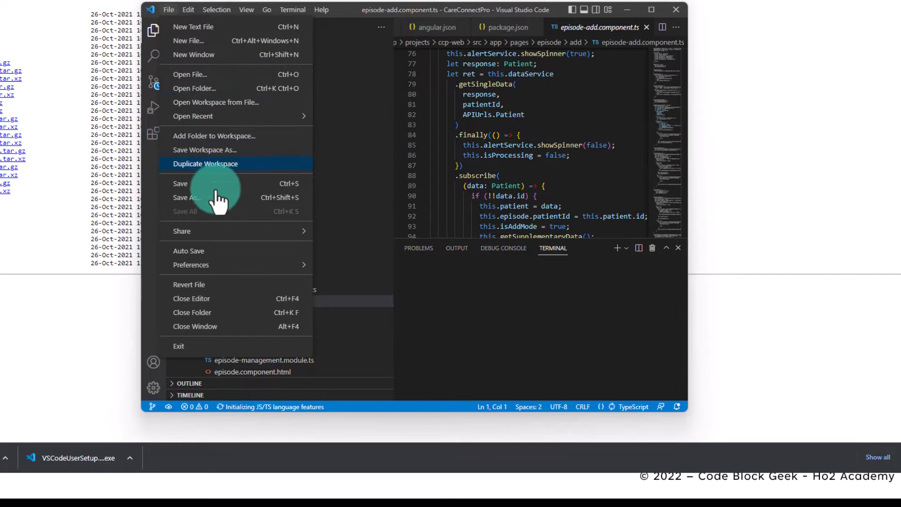
{"action": "left_click", "coordinate": [196, 327]}
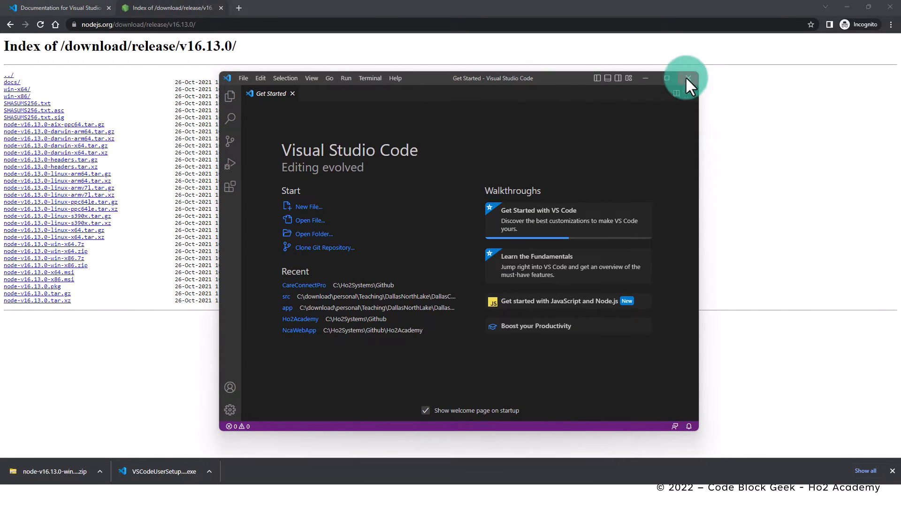
{"action": "left_click", "coordinate": [688, 77]}
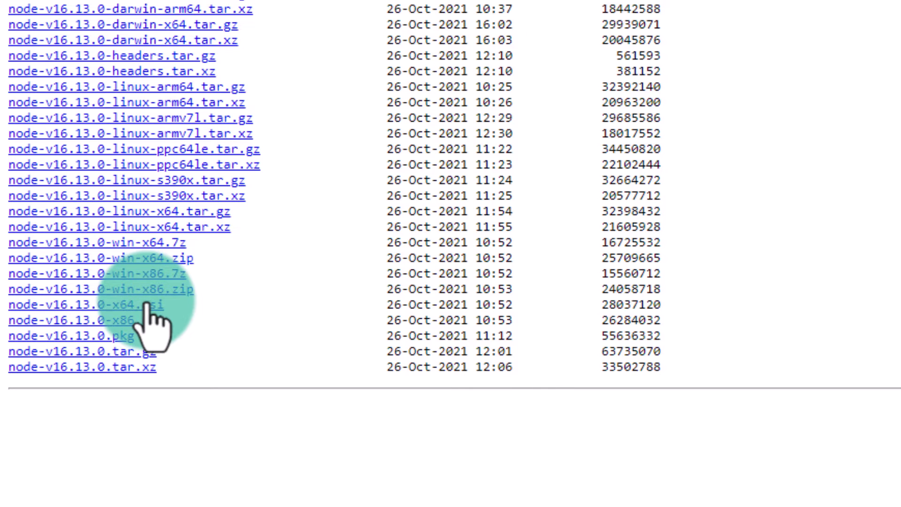
- Download node-v16.13.0-x64.msi from the release index and launch the Node.js installer
{"action": "left_click", "coordinate": [147, 304]}
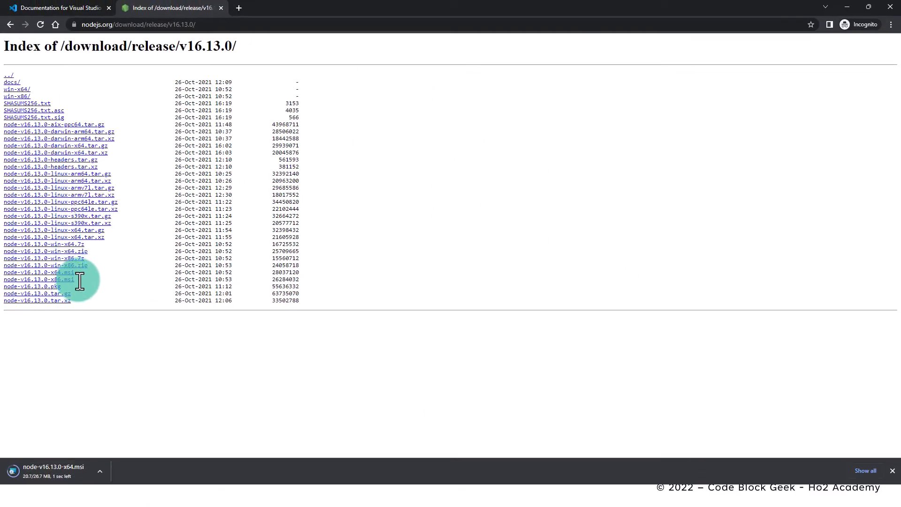
{"action": "left_click_drag", "start_coordinate": [80, 273], "coordinate": [6, 272]}
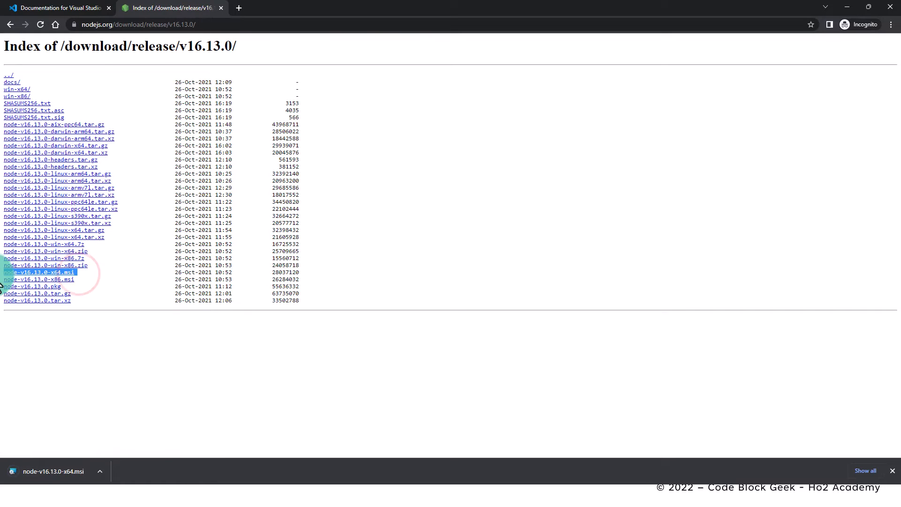
{"action": "left_click", "coordinate": [63, 469]}
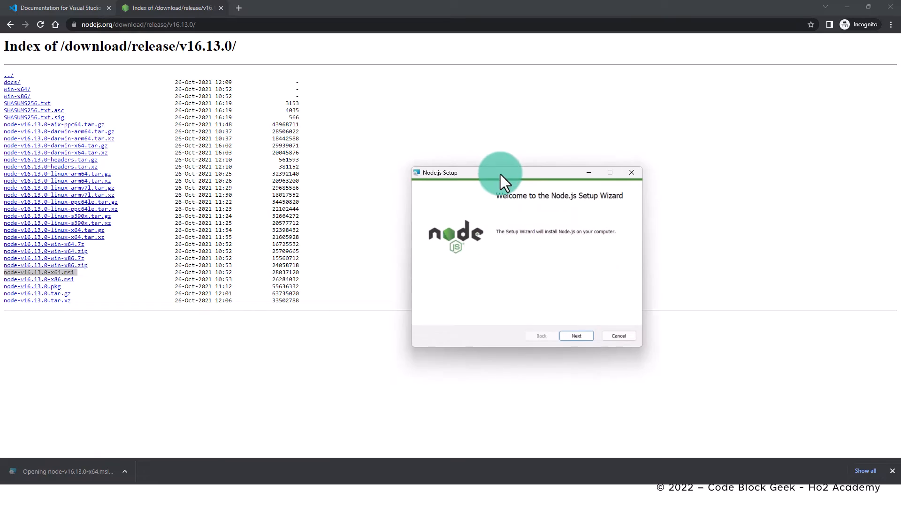
{"action": "left_click_drag", "start_coordinate": [499, 177], "coordinate": [413, 152]}
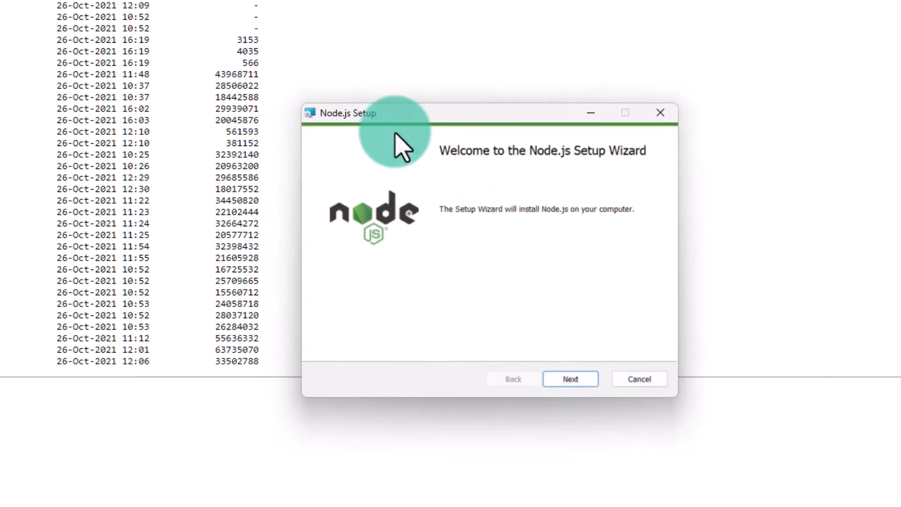
- Install Node.js with the license accepted, the default folder and features, and no automatic installation of native module tools
{"action": "left_click", "coordinate": [614, 403]}
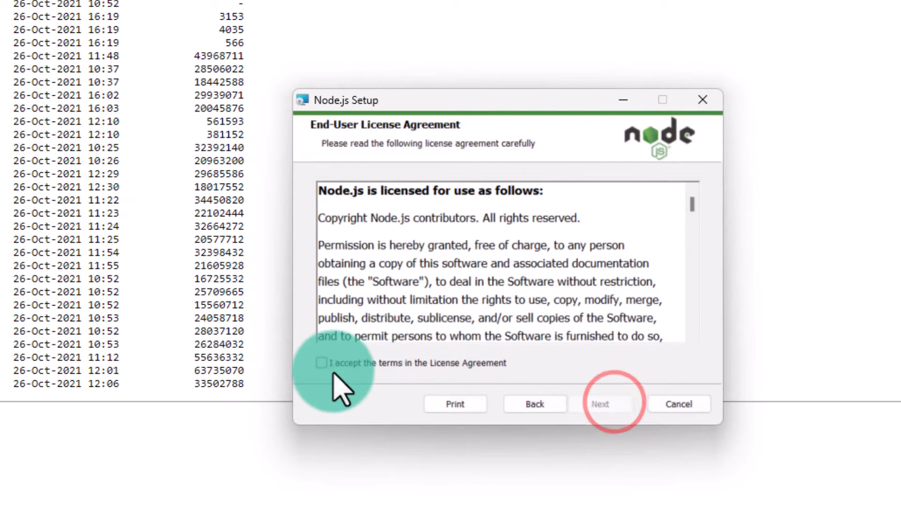
{"action": "left_click", "coordinate": [327, 364]}
{"action": "left_click", "coordinate": [600, 404]}
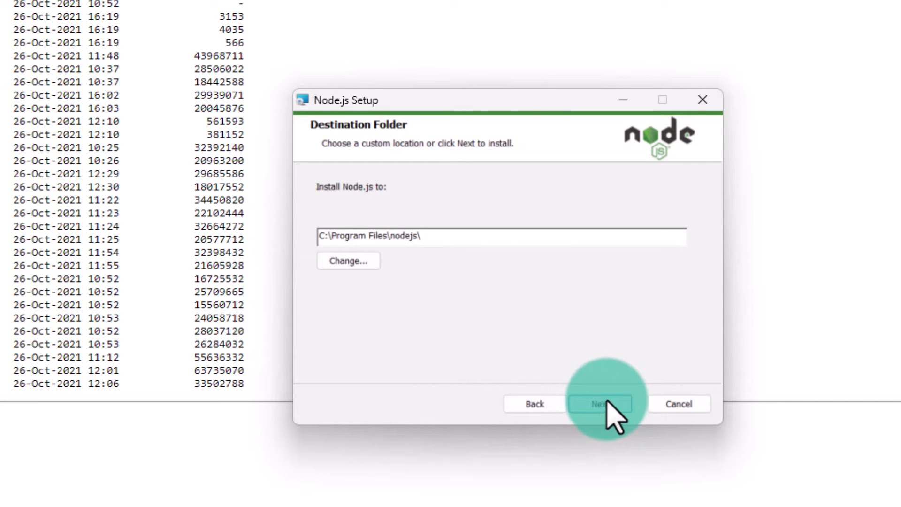
{"action": "left_click", "coordinate": [602, 405]}
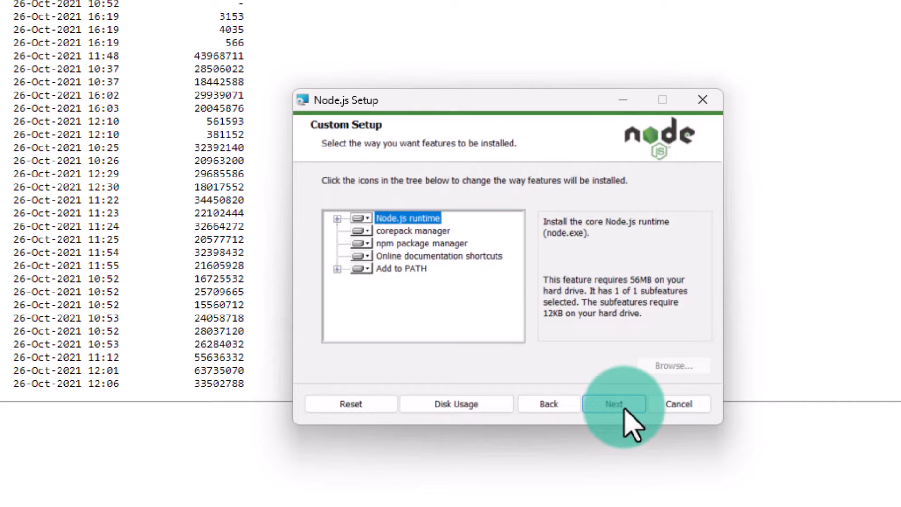
{"action": "left_click", "coordinate": [615, 405]}
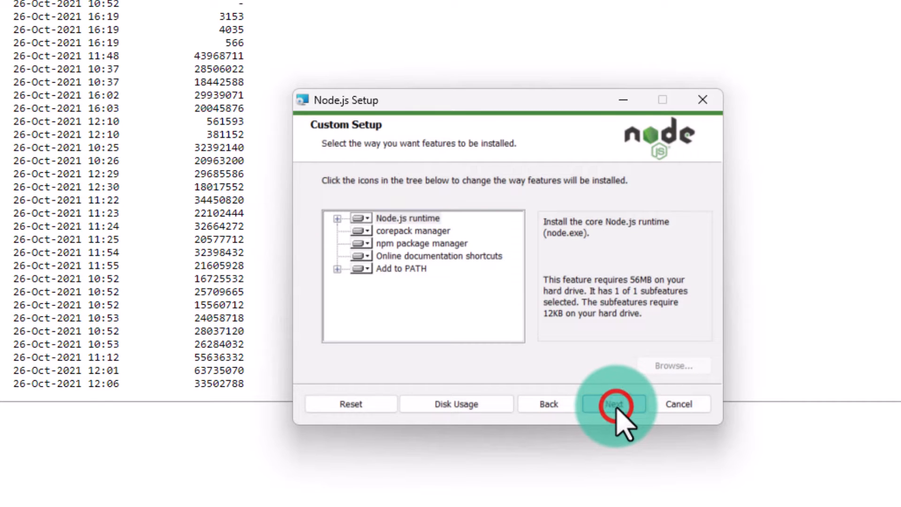
{"action": "left_click", "coordinate": [592, 403]}
{"action": "left_click", "coordinate": [589, 402]}
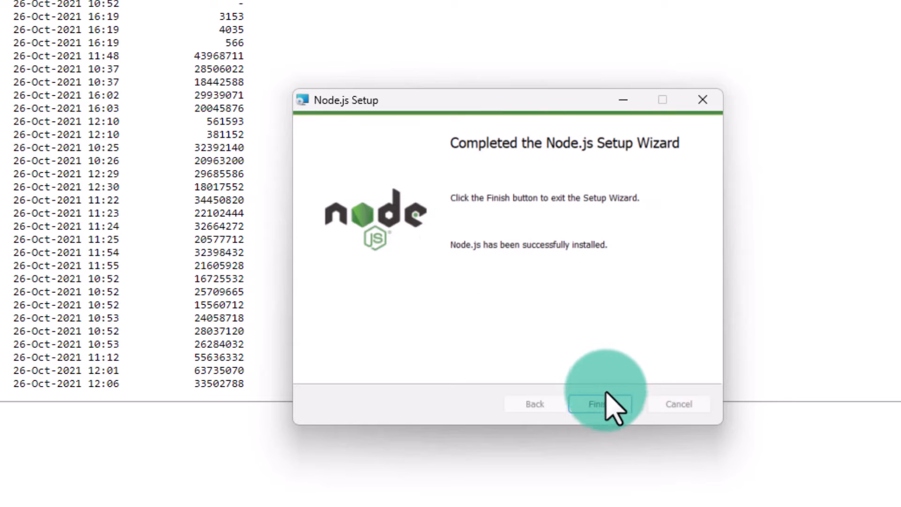
{"action": "left_click", "coordinate": [600, 404]}
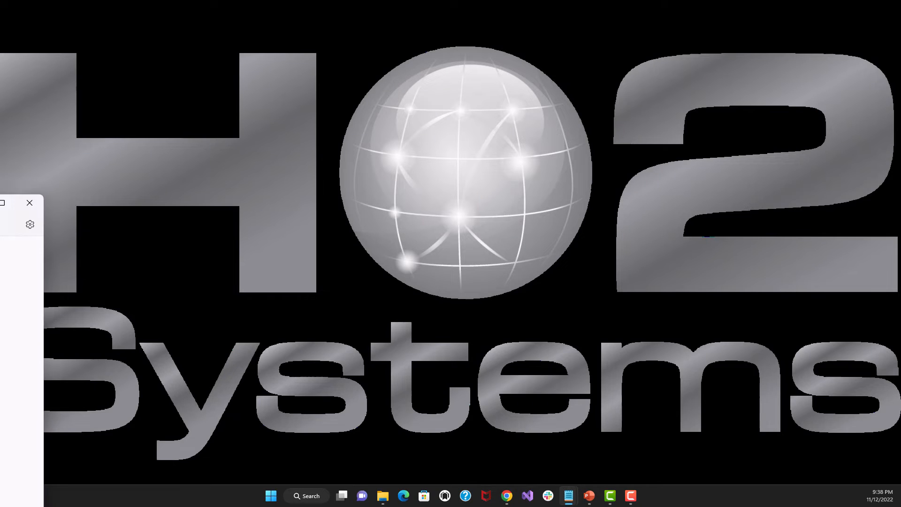
- Launch Visual Studio Code from its desktop shortcut and reposition its window on the desktop
{"action": "left_click", "coordinate": [342, 287]}
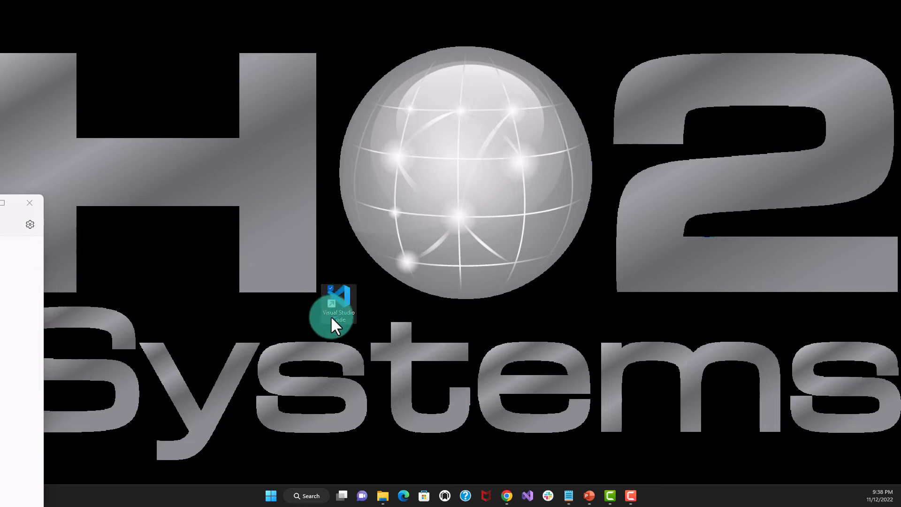
{"action": "double_click", "coordinate": [343, 295]}
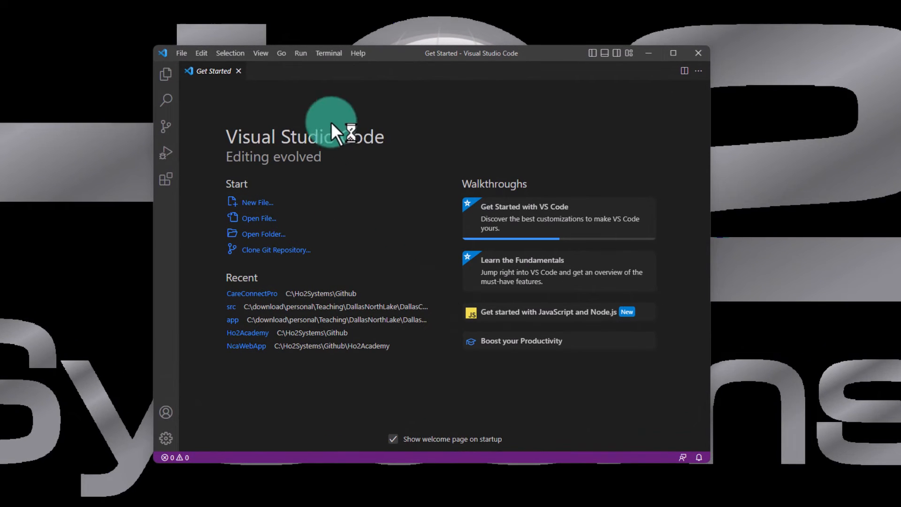
{"action": "left_click_drag", "start_coordinate": [390, 50], "coordinate": [315, 6]}
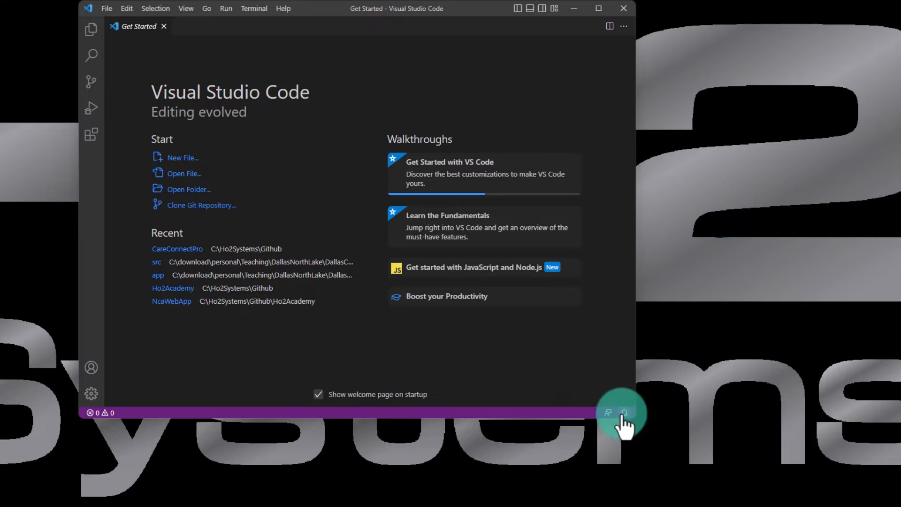
- Open a new terminal in Visual Studio Code and check the installed Node.js version with node -v
{"action": "left_click", "coordinate": [254, 7]}
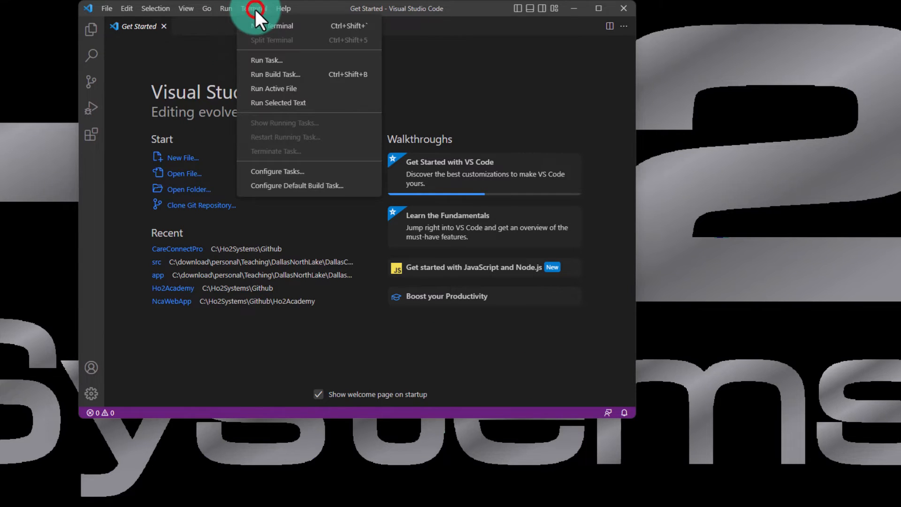
{"action": "left_click", "coordinate": [259, 24]}
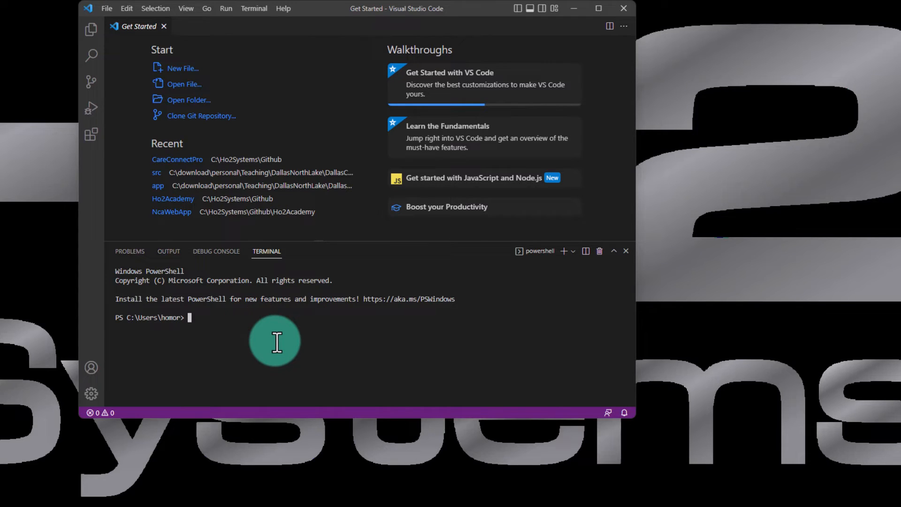
{"action": "type", "text": "node -v"}
{"action": "key", "text": "Return"}
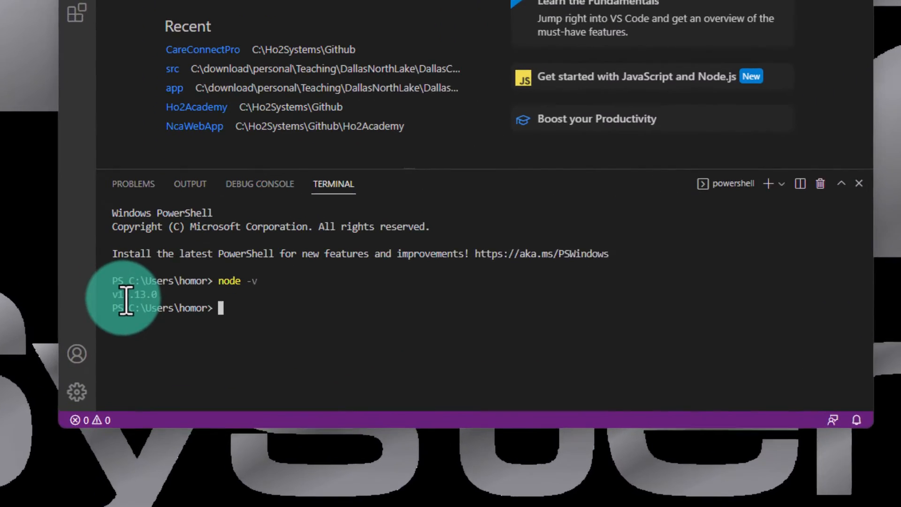
- Check the installed npm version in the terminal with npm -v
{"action": "left_click_drag", "start_coordinate": [122, 327], "coordinate": [157, 327]}
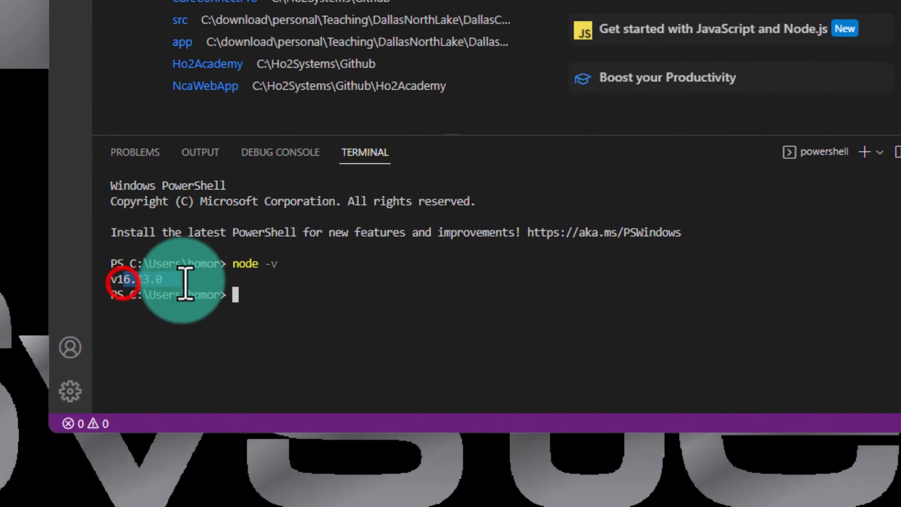
{"action": "left_click", "coordinate": [285, 303]}
{"action": "type", "text": "npm "}
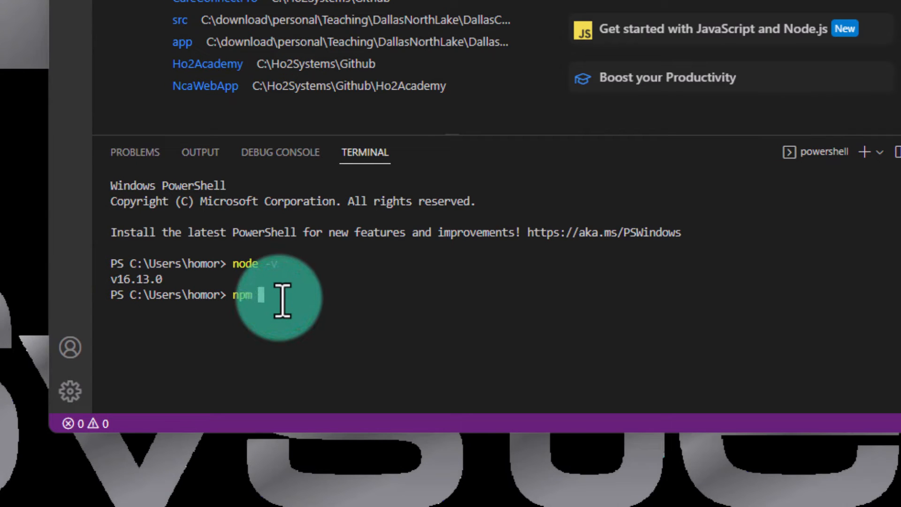
{"action": "type", "text": "-v"}
{"action": "key", "text": "Return"}
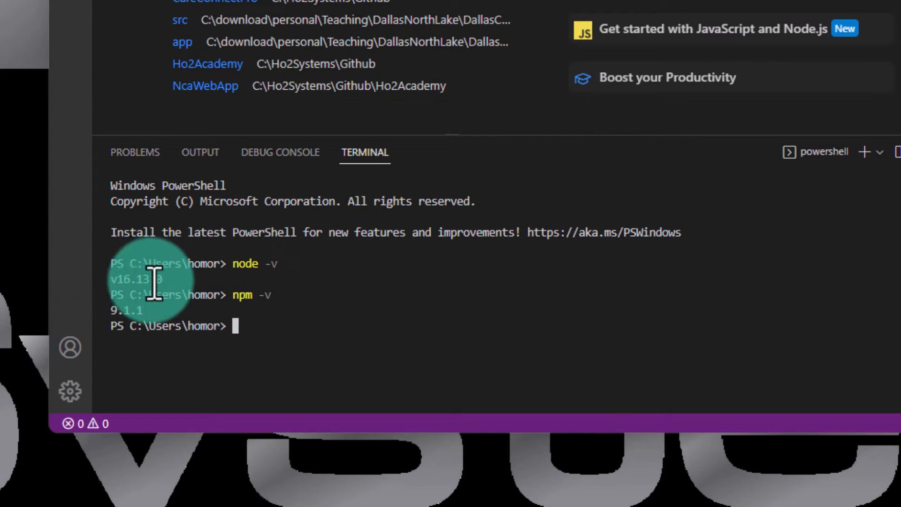
{"action": "left_click", "coordinate": [122, 313]}
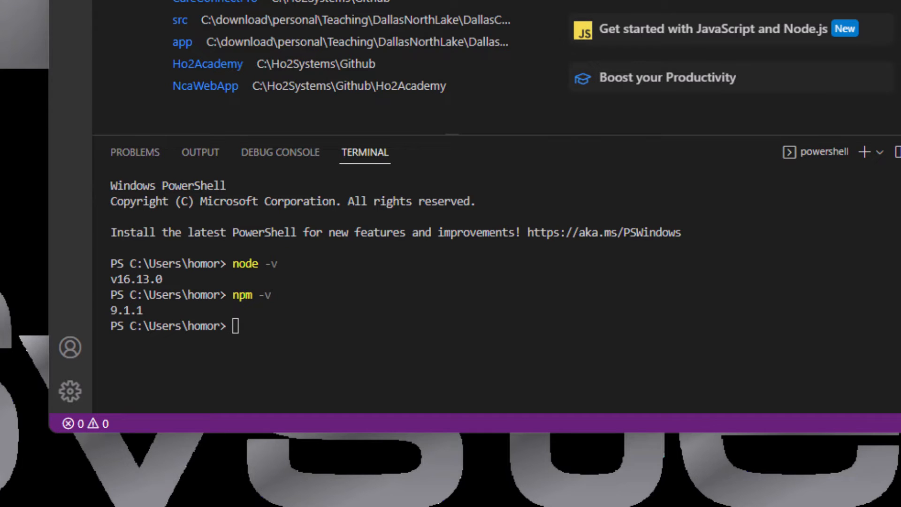
{"action": "left_click", "coordinate": [462, 334]}
{"action": "type", "text": "npm install -g "}
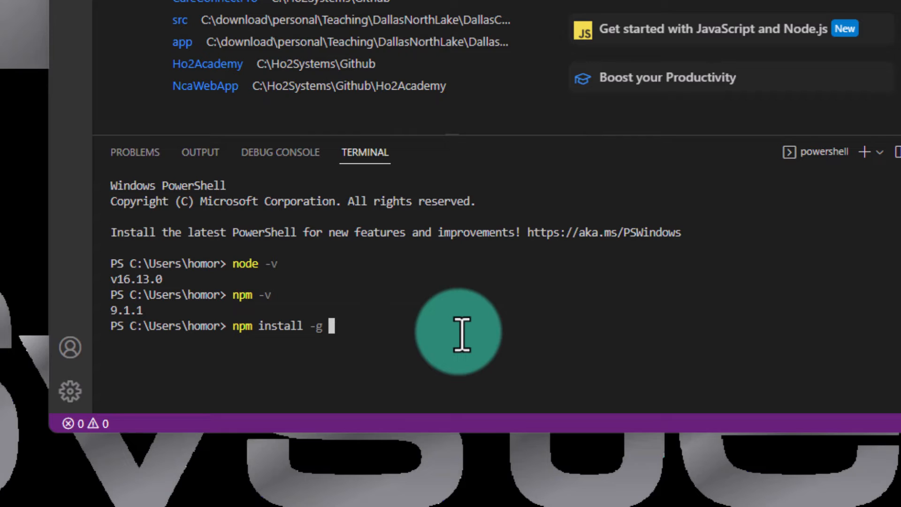
{"action": "type", "text": "@angula"}
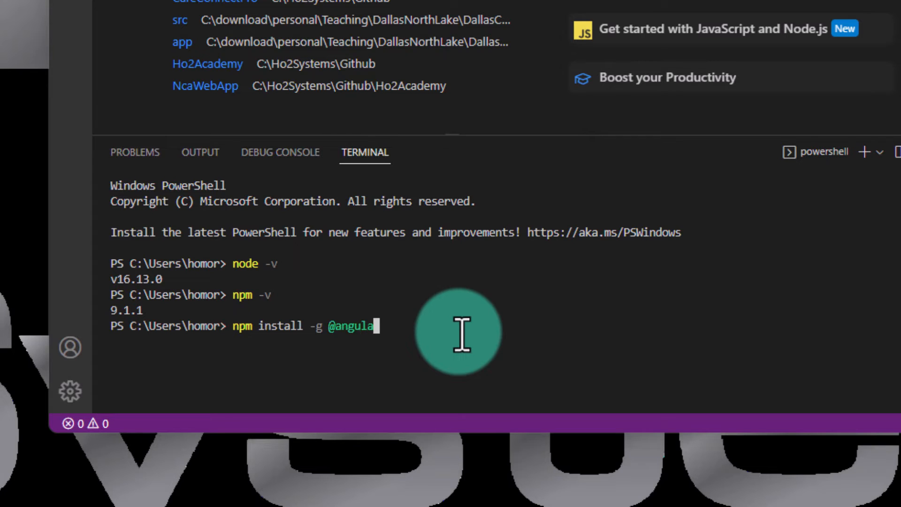
{"action": "type", "text": "r/cli"}
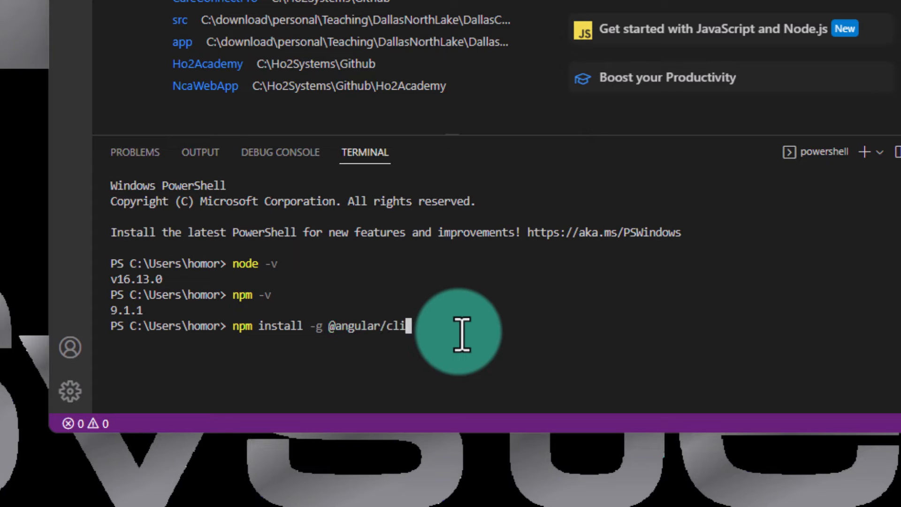
{"action": "key", "text": "Return"}
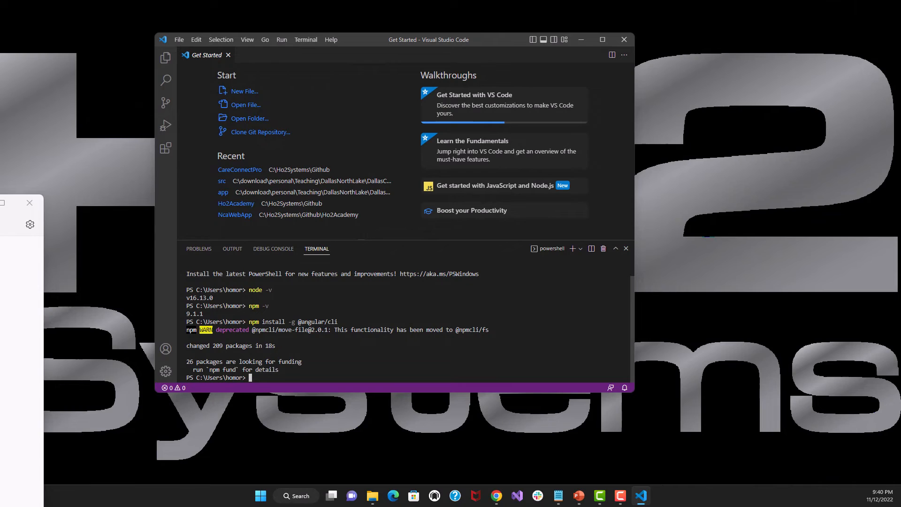
- Find PowerShell through the Windows search and launch Windows PowerShell ISE
{"action": "key", "text": "alt+Tab"}
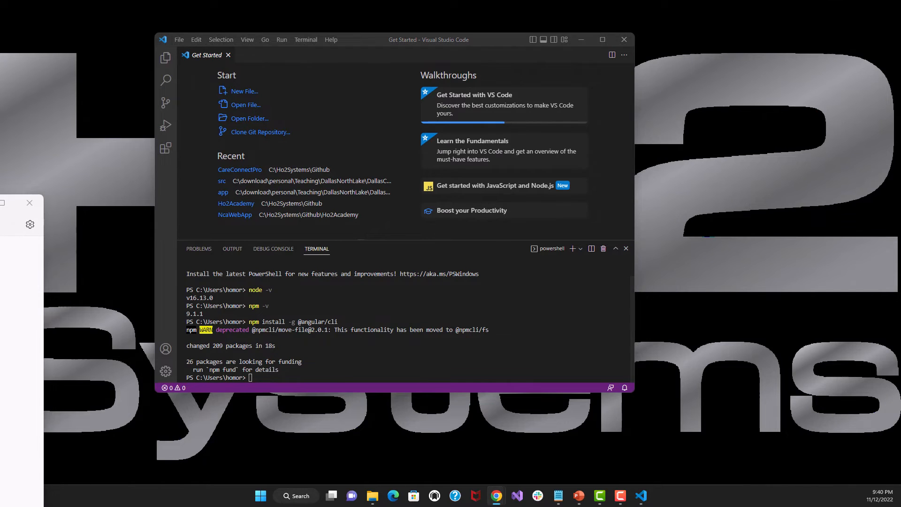
{"action": "left_click", "coordinate": [300, 377]}
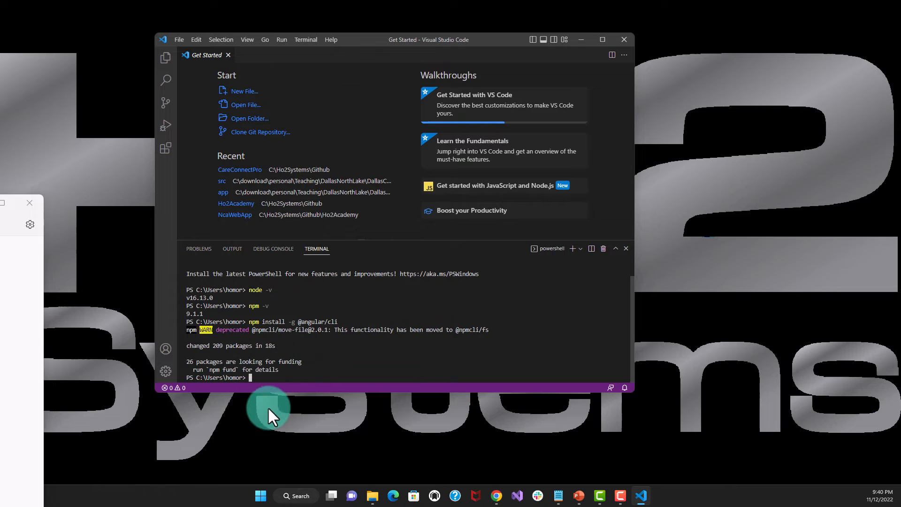
{"action": "left_click", "coordinate": [295, 498]}
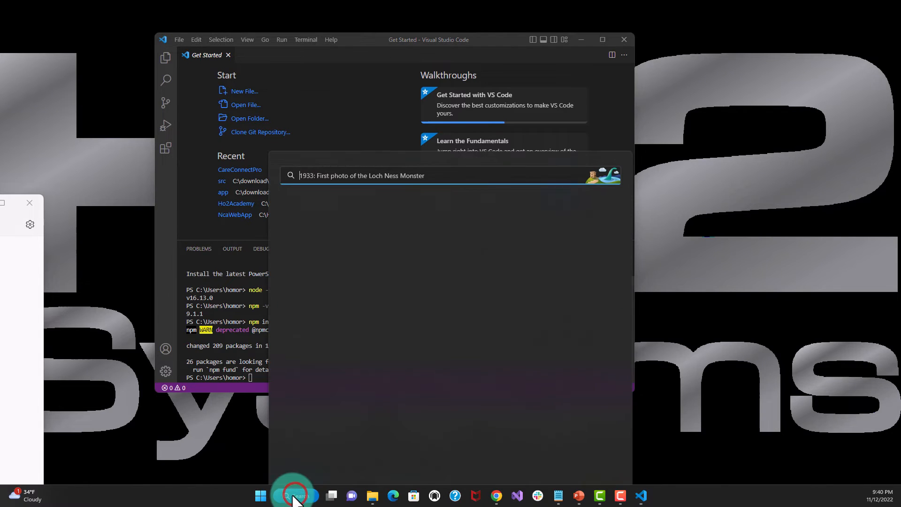
{"action": "type", "text": "powersj"}
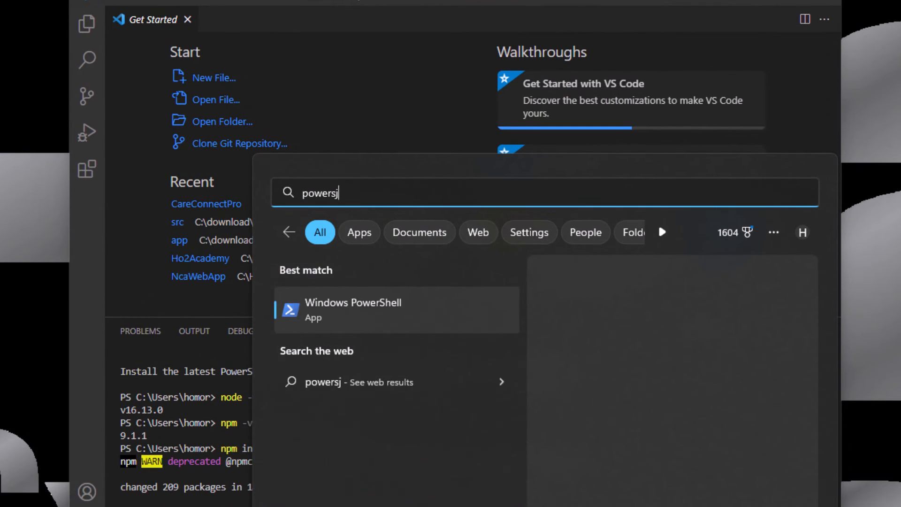
{"action": "key", "text": "BackSpace"}
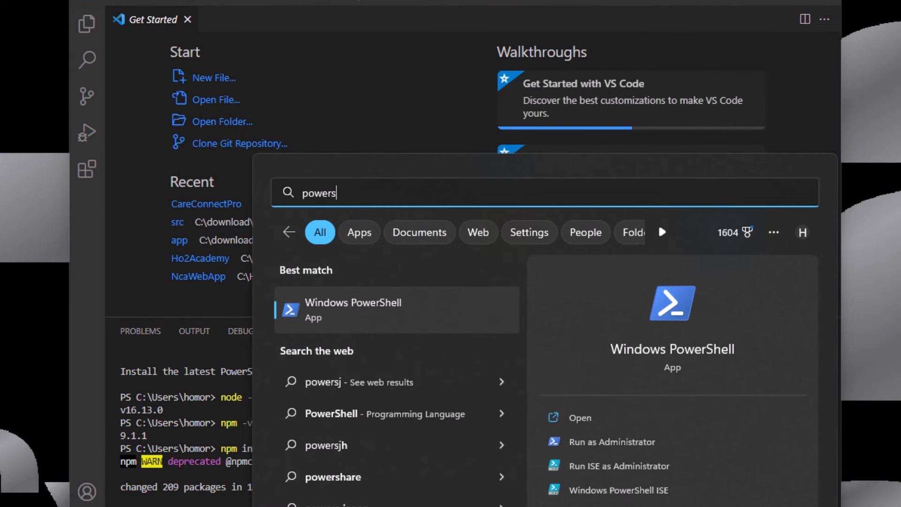
{"action": "type", "text": "he"}
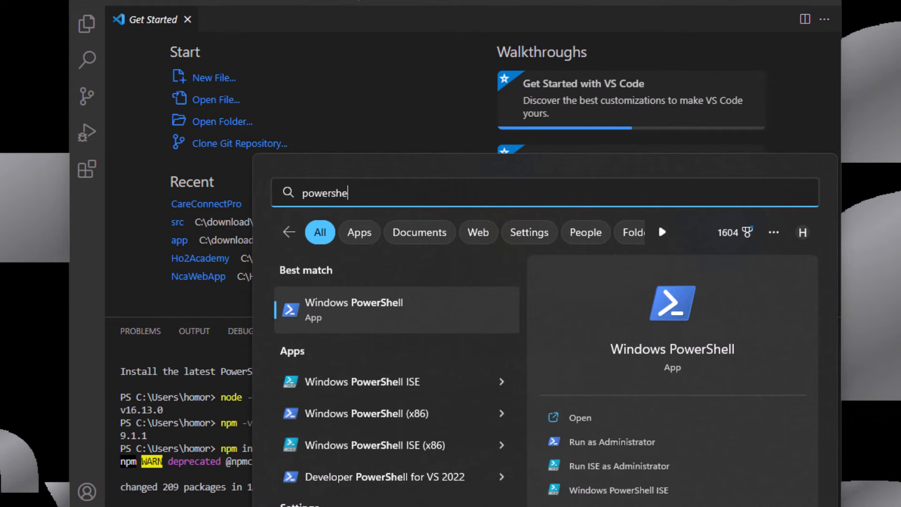
{"action": "left_click", "coordinate": [338, 381]}
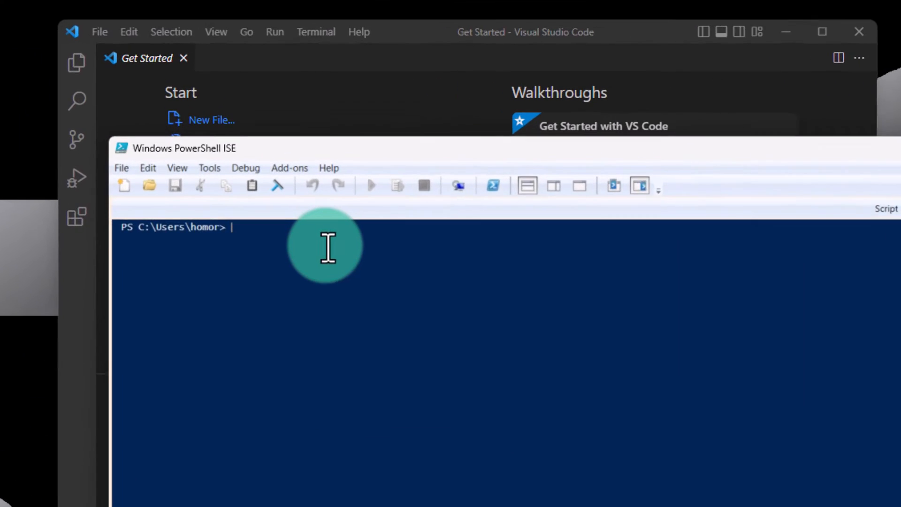
- Run Set-ExecutionPolicy -Scope CurrentUser -ExecutionPolicy RemoteSigned, accept the policy change with Yes to All, and close PowerShell ISE
{"action": "type", "text": "Set-"}
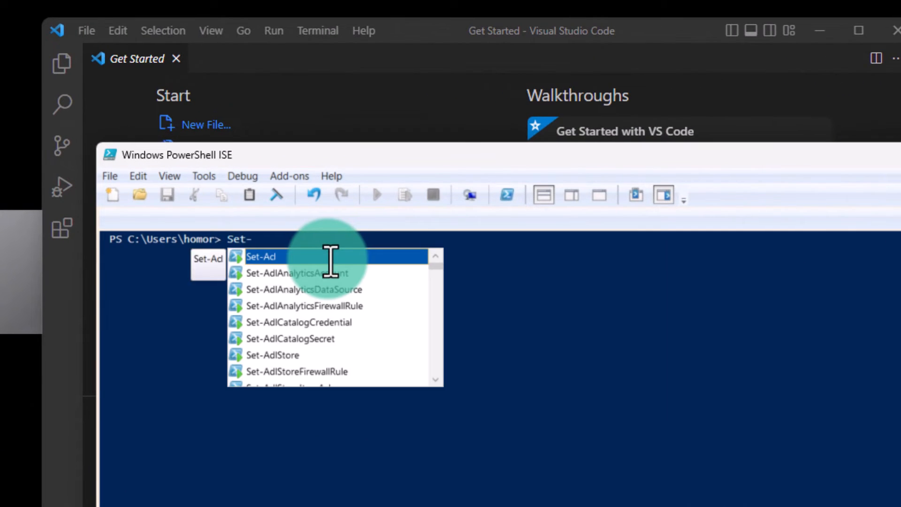
{"action": "type", "text": "Exe"}
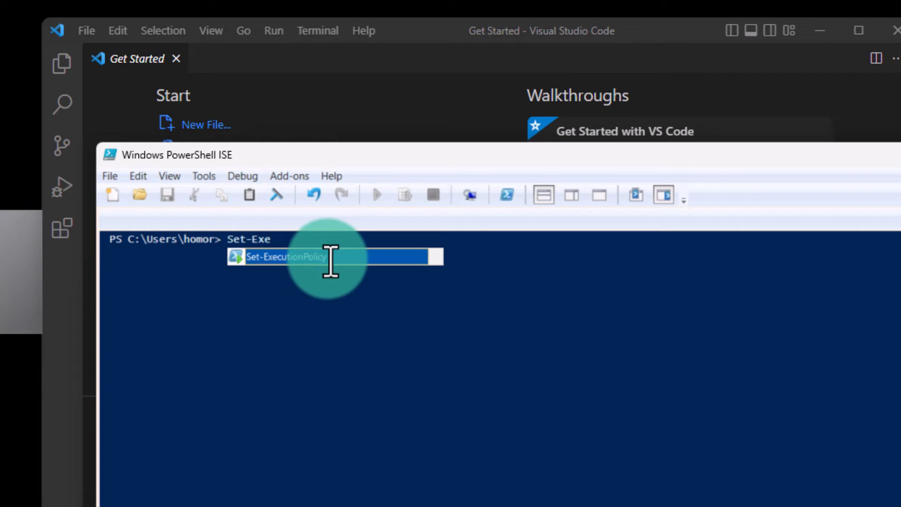
{"action": "key", "text": "Tab"}
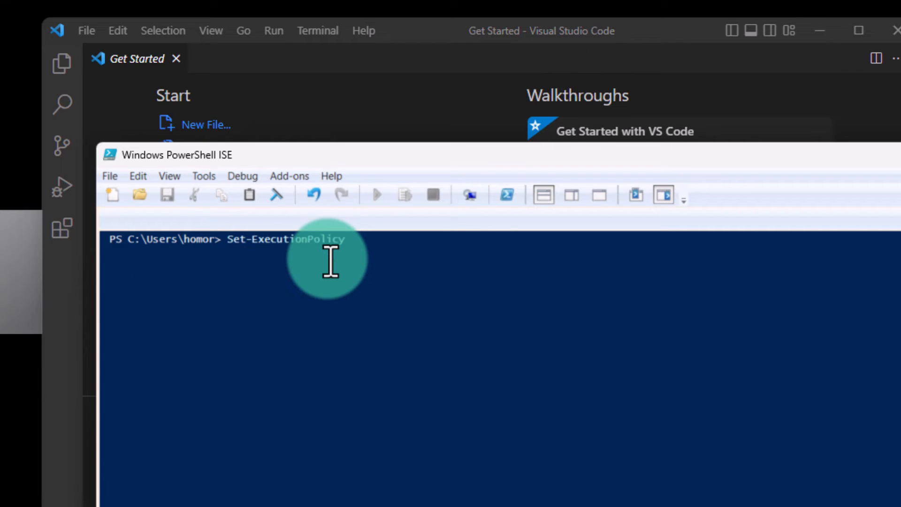
{"action": "type", "text": "-Scope CurrentUser"}
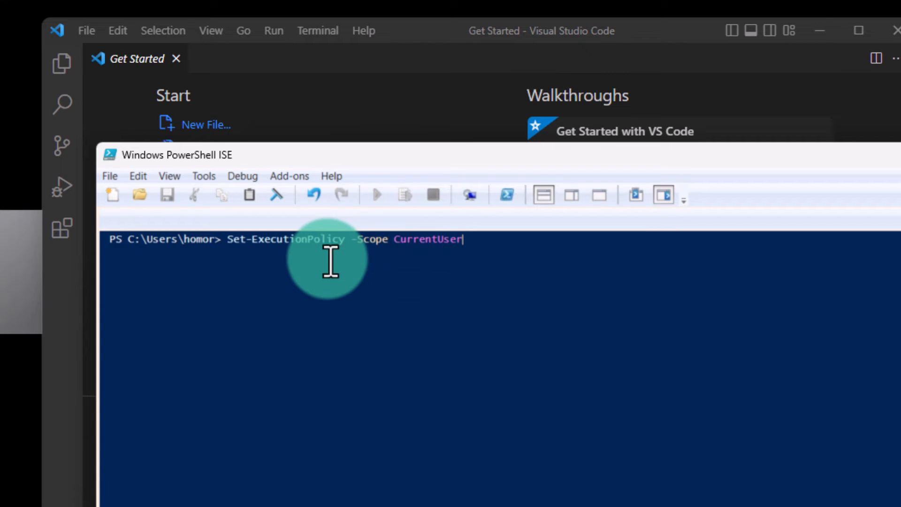
{"action": "key", "text": "Tab"}
{"action": "type", "text": "-E"}
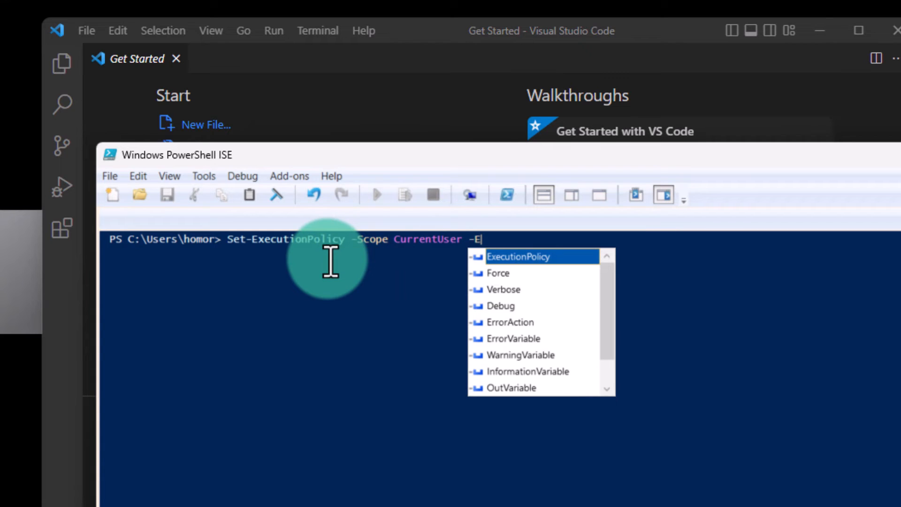
{"action": "key", "text": "Tab"}
{"action": "type", "text": "RemoteS"}
{"action": "key", "text": "Tab"}
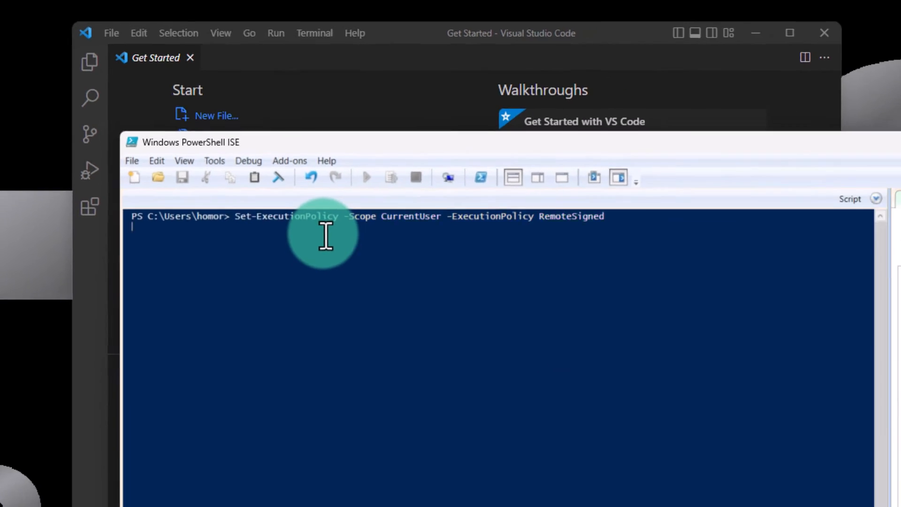
{"action": "key", "text": "Return"}
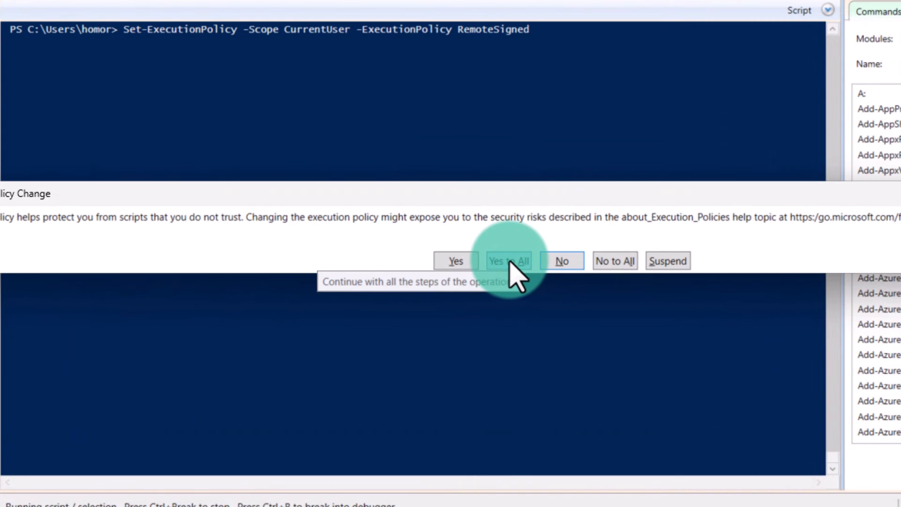
{"action": "left_click", "coordinate": [509, 261]}
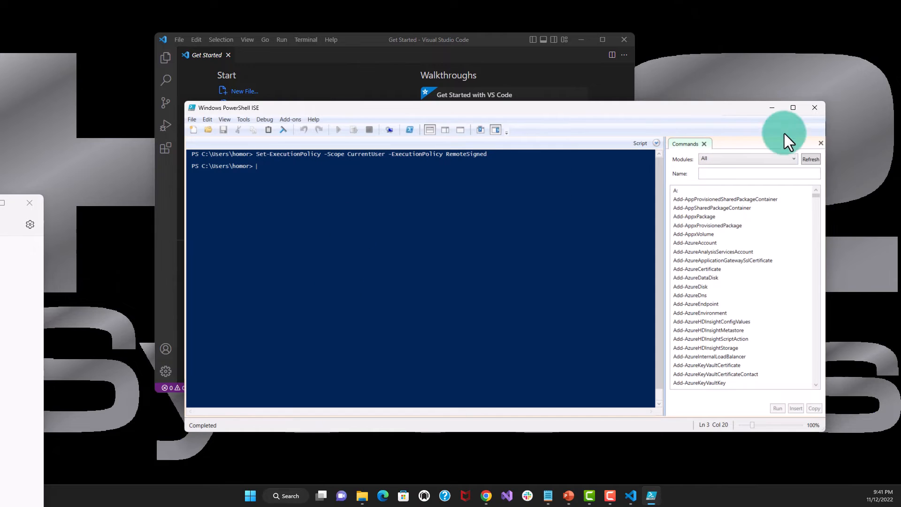
{"action": "left_click", "coordinate": [814, 107]}
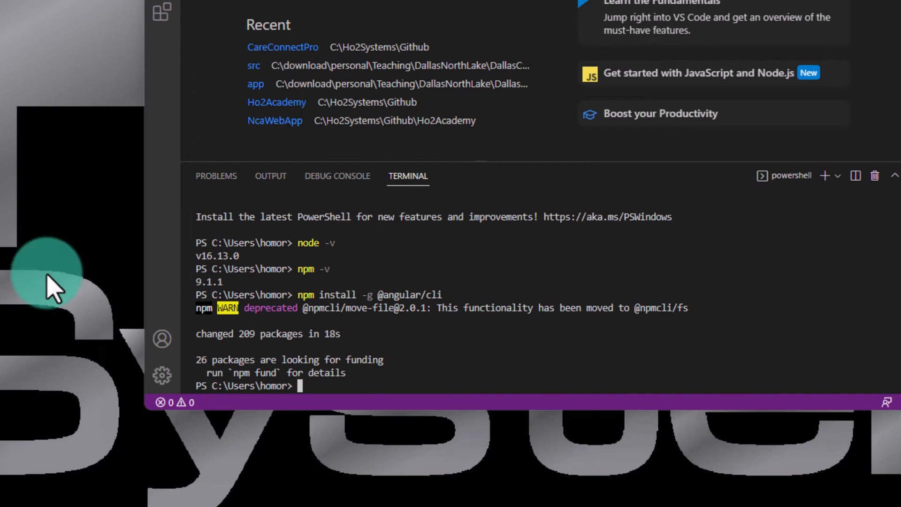
- Create a new Angular project with ng new my-app in the Visual Studio Code terminal, without Angular routing and with CSS stylesheets
{"action": "left_click", "coordinate": [378, 385]}
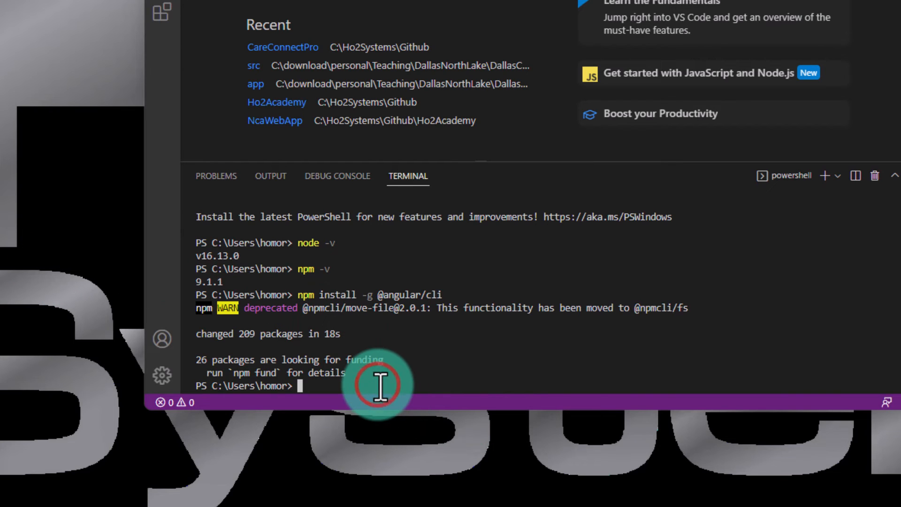
{"action": "type", "text": "ng new "}
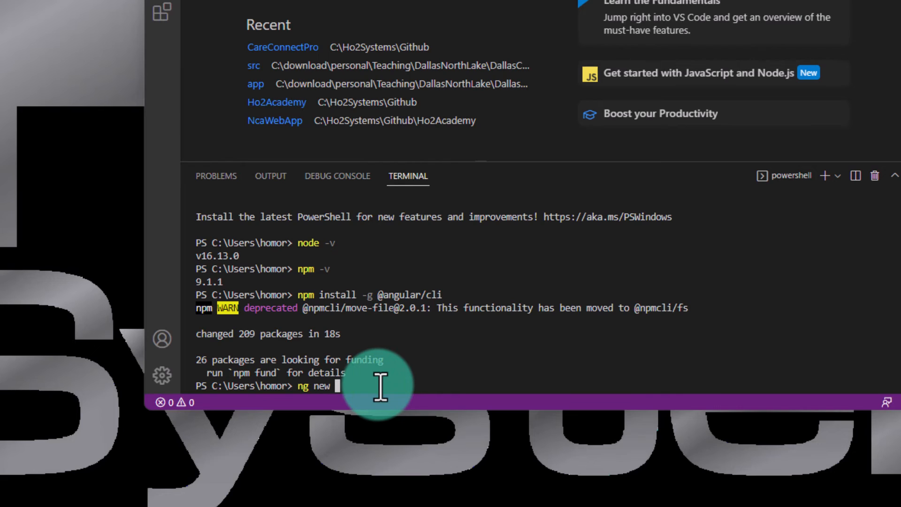
{"action": "type", "text": "my-ap"}
{"action": "key", "text": "BackSpace"}
{"action": "type", "text": "pp"}
{"action": "key", "text": "Return"}
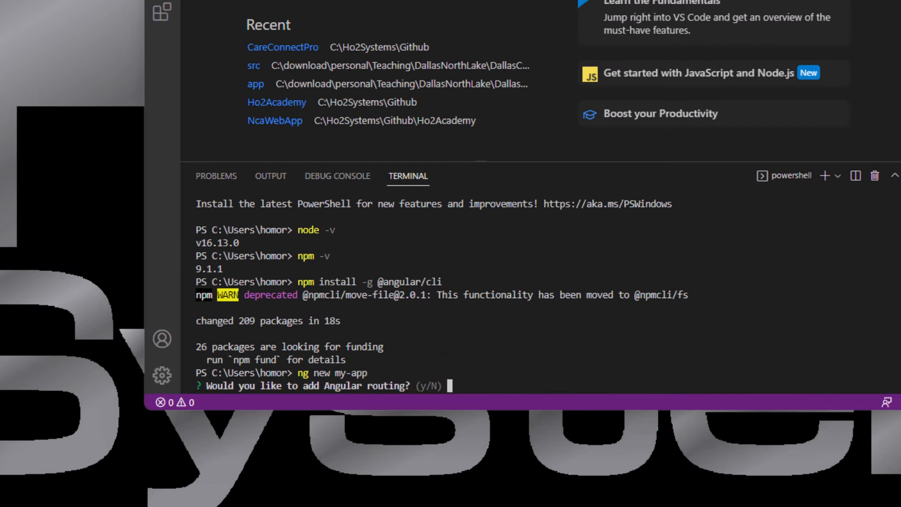
{"action": "key", "text": "Return"}
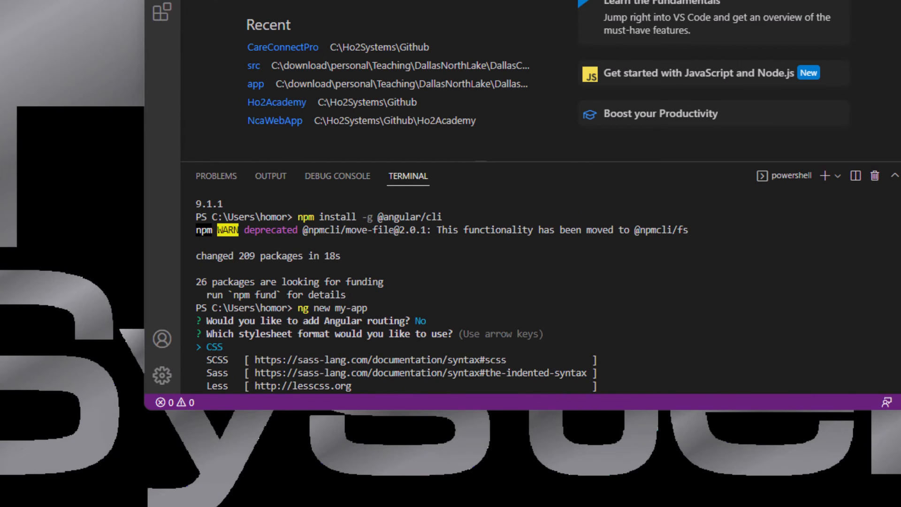
{"action": "key", "text": "Return"}
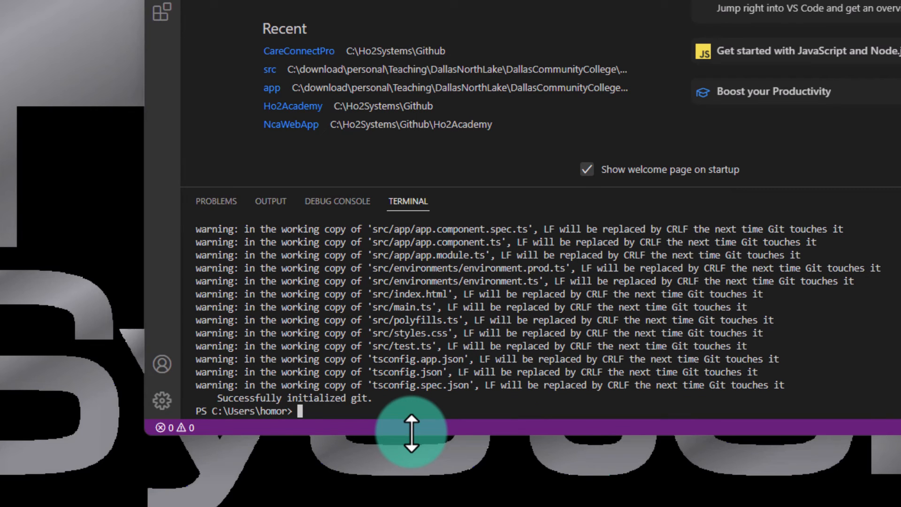
- List the current directory with dir and locate the my-app folder
{"action": "type", "text": "dir"}
{"action": "key", "text": "Return"}
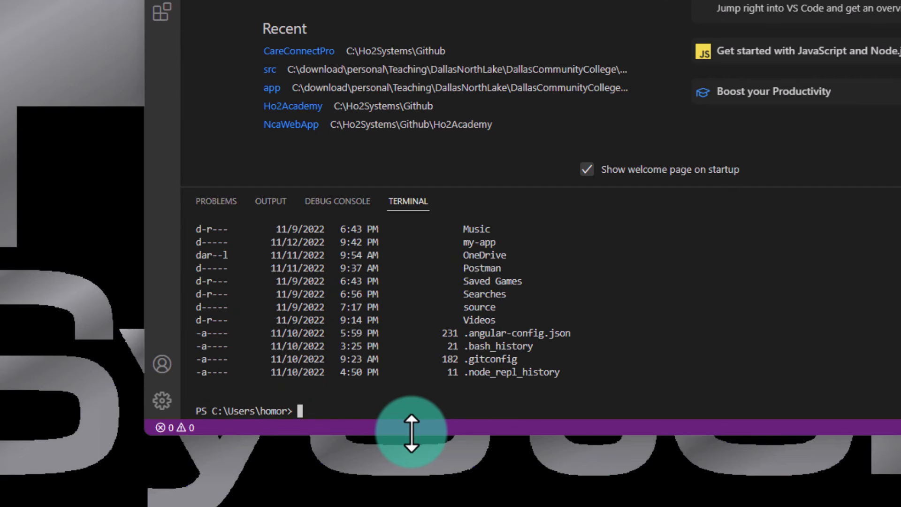
{"action": "left_click_drag", "start_coordinate": [464, 240], "coordinate": [502, 242]}
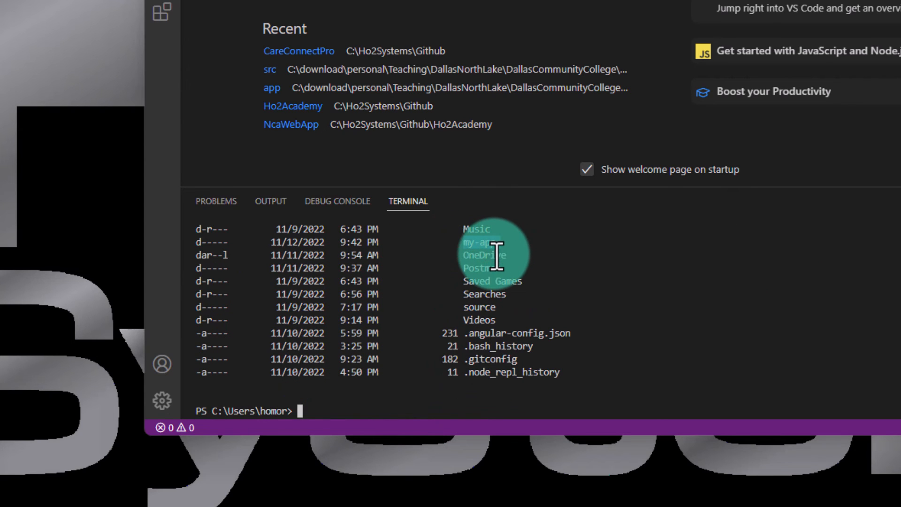
- Change the terminal's working directory to the project folder with cd my-app
{"action": "left_click", "coordinate": [377, 402]}
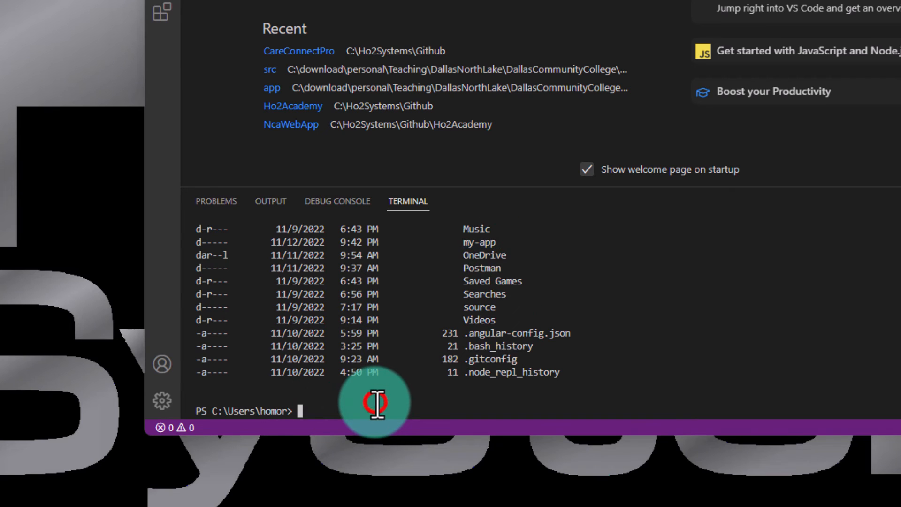
{"action": "type", "text": "cd my-app"}
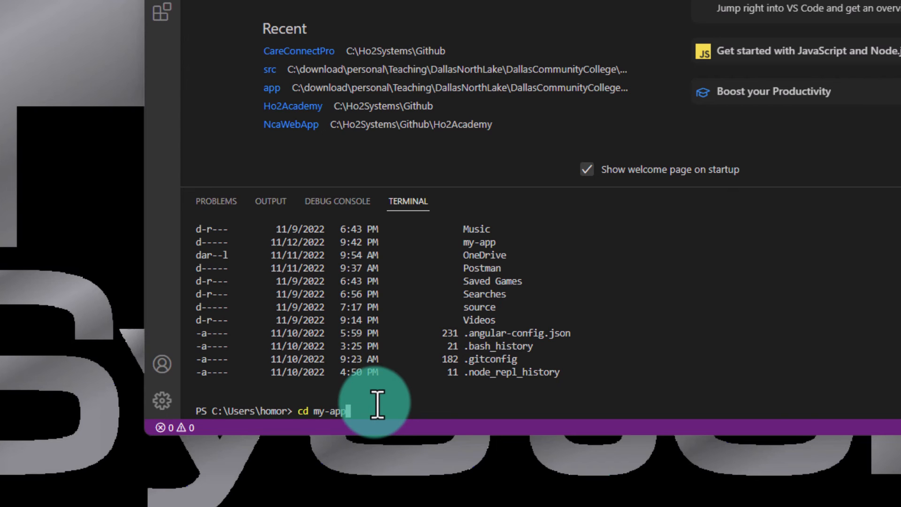
{"action": "key", "text": "Return"}
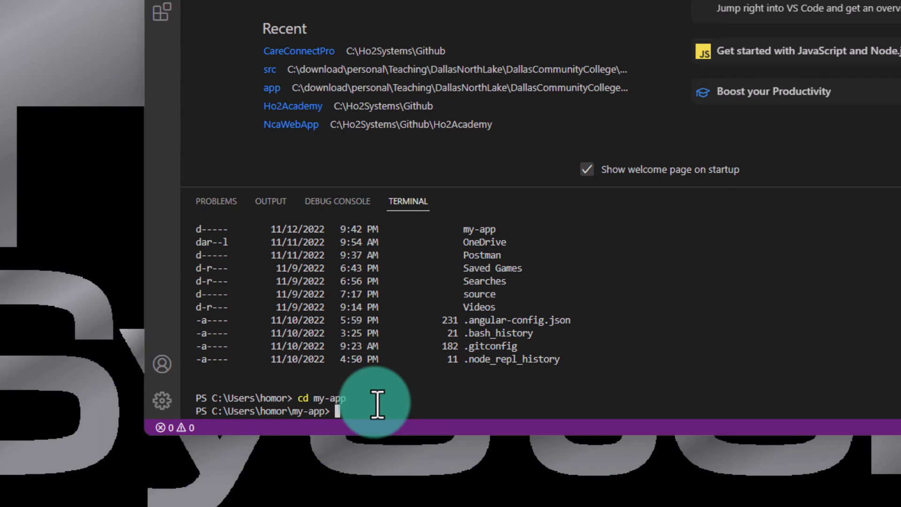
- Build and serve the project with ng serve --open, declining to share usage data with the Angular Team, and check the build output
{"action": "type", "text": "ng serve -o"}
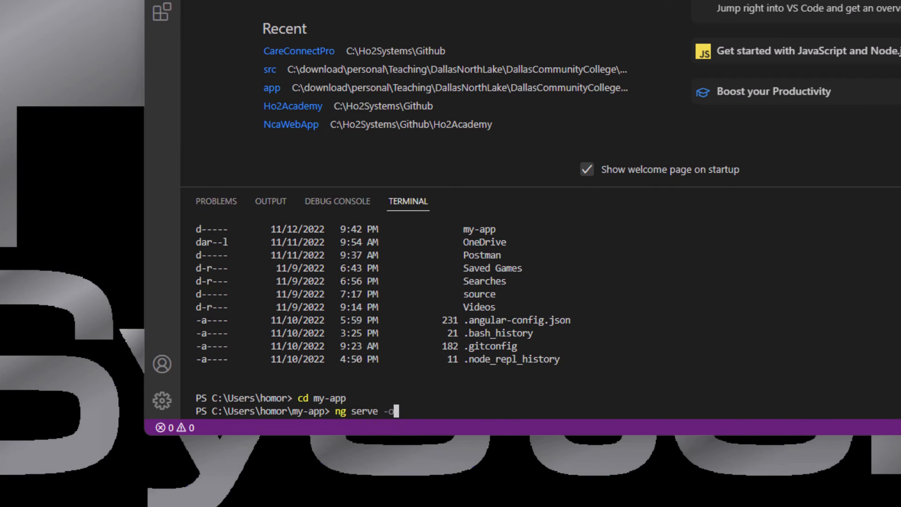
{"action": "key", "text": "BackSpace"}
{"action": "type", "text": "-open"}
{"action": "key", "text": "Return"}
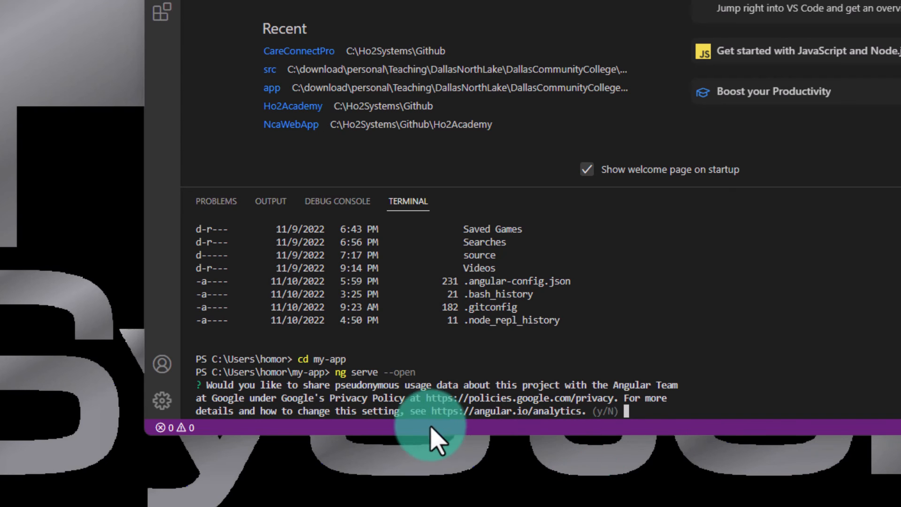
{"action": "key", "text": "Return"}
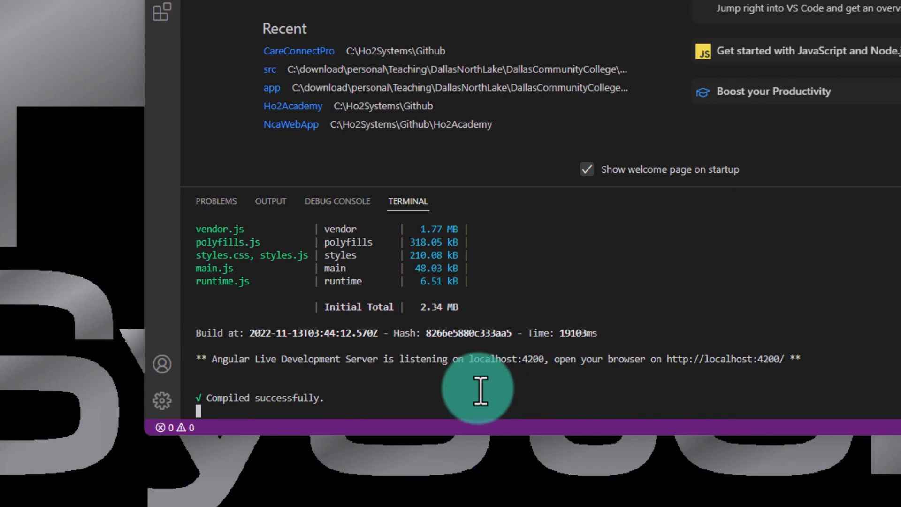
{"action": "scroll", "coordinate": [424, 375], "scroll_direction": "up", "scroll_amount": 3}
{"action": "scroll", "coordinate": [522, 340], "scroll_direction": "up", "scroll_amount": 3}
{"action": "scroll", "coordinate": [523, 342], "scroll_direction": "down", "scroll_amount": 4}
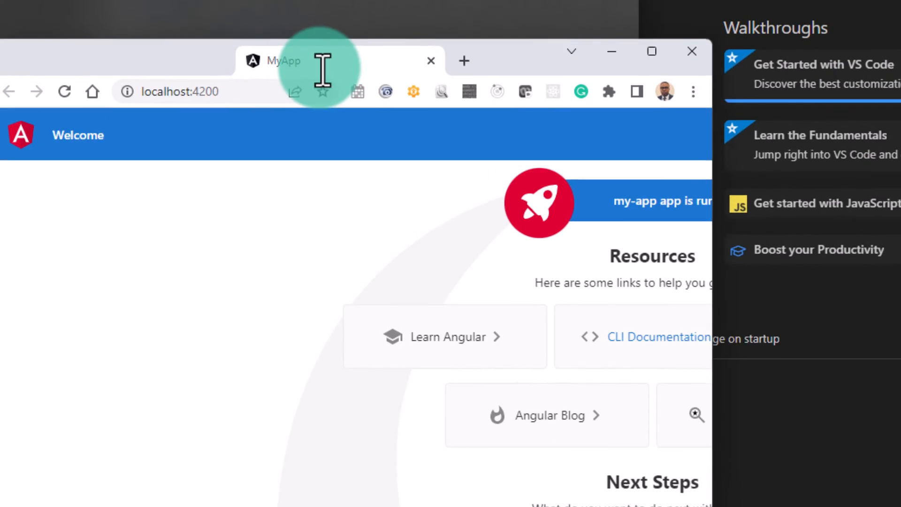
- Switch to the Chrome window with the served MyApp page and maximize it
{"action": "left_click_drag", "start_coordinate": [322, 73], "coordinate": [434, 126]}
{"action": "left_click", "coordinate": [765, 104]}
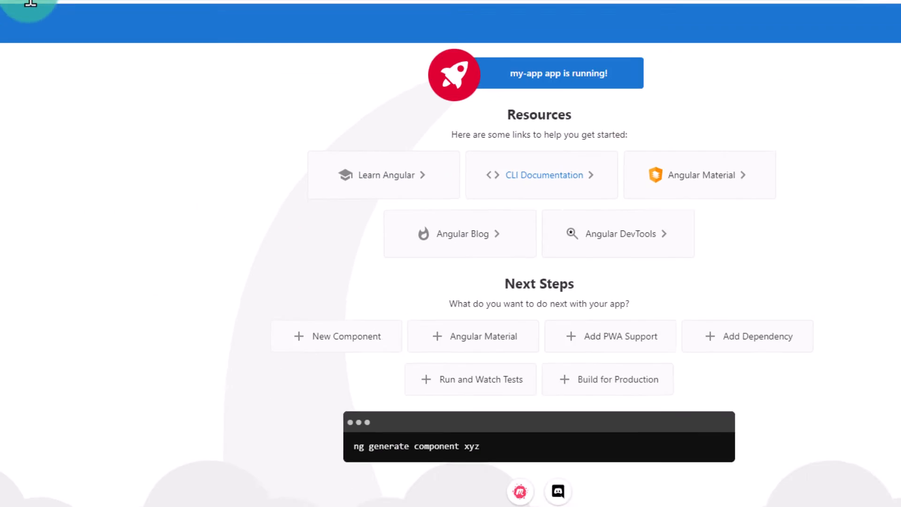
{"action": "left_click_drag", "start_coordinate": [83, 25], "coordinate": [59, 3]}
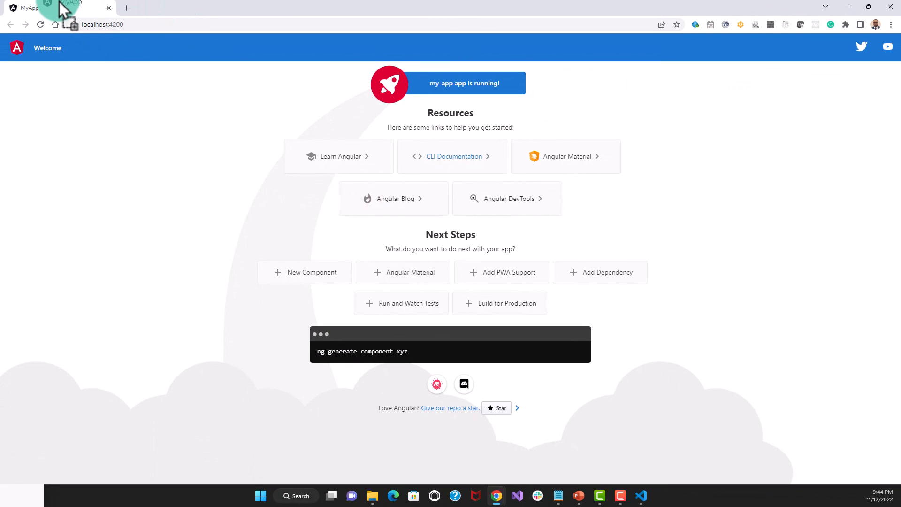
- Examine the local address and port number of the running MyApp page in the browser
{"action": "left_click", "coordinate": [113, 24]}
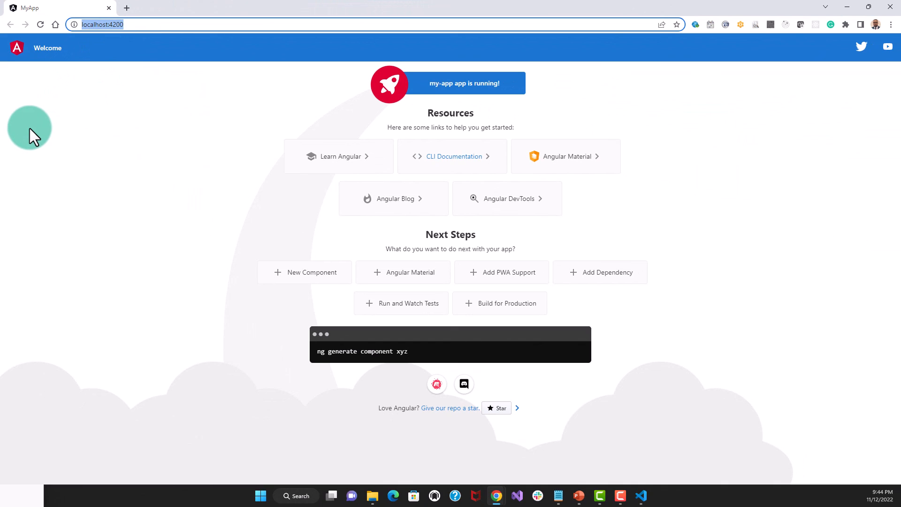
{"action": "left_click", "coordinate": [137, 24]}
{"action": "left_click_drag", "start_coordinate": [110, 24], "coordinate": [134, 24]}
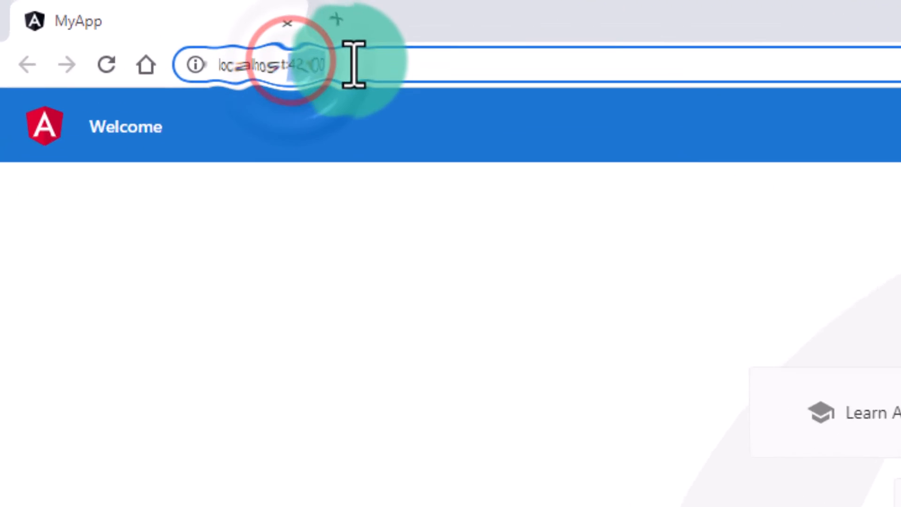
{"action": "left_click", "coordinate": [158, 27]}
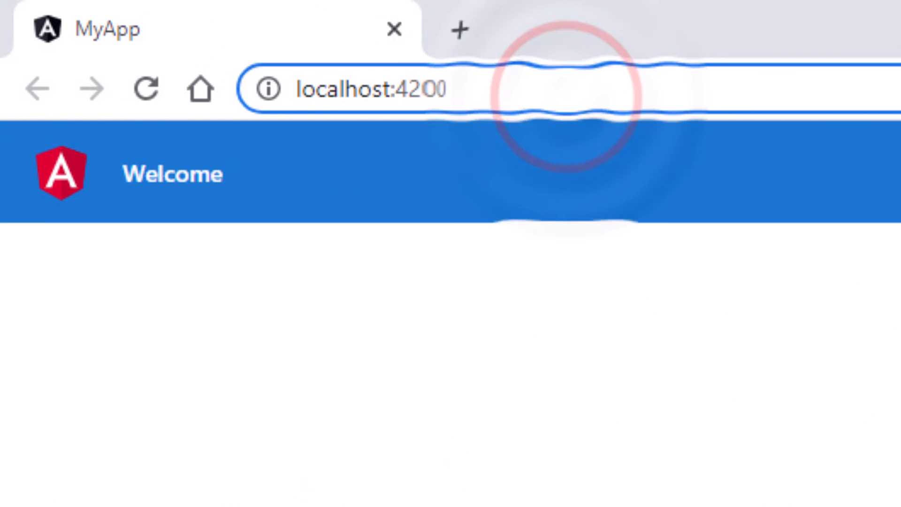